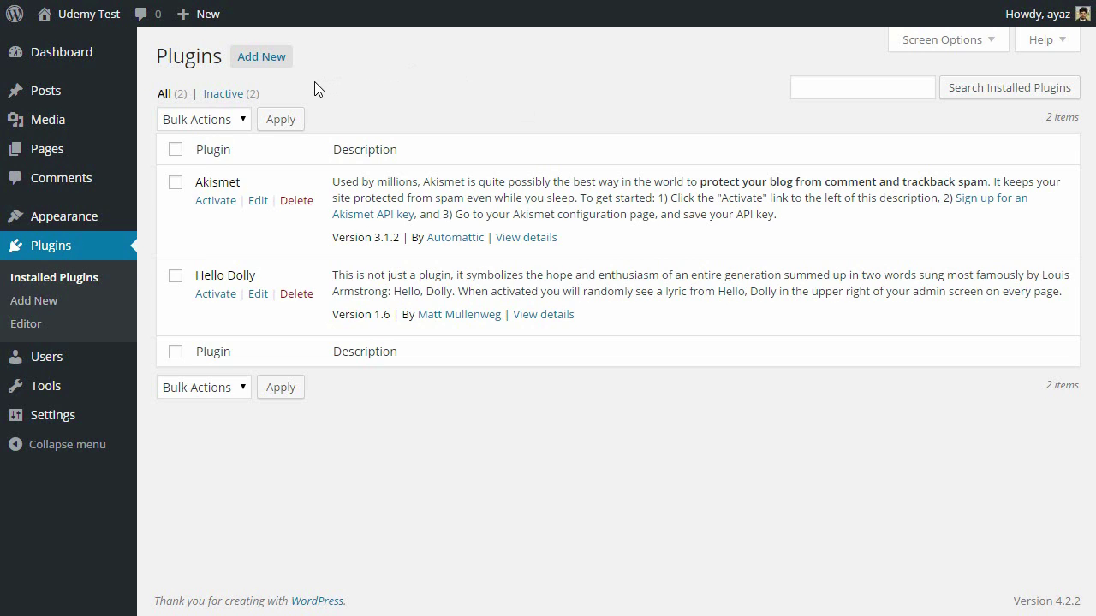
- Open the page for adding new plugins and search the plugin directory for "contact form"
left_click(261, 70)
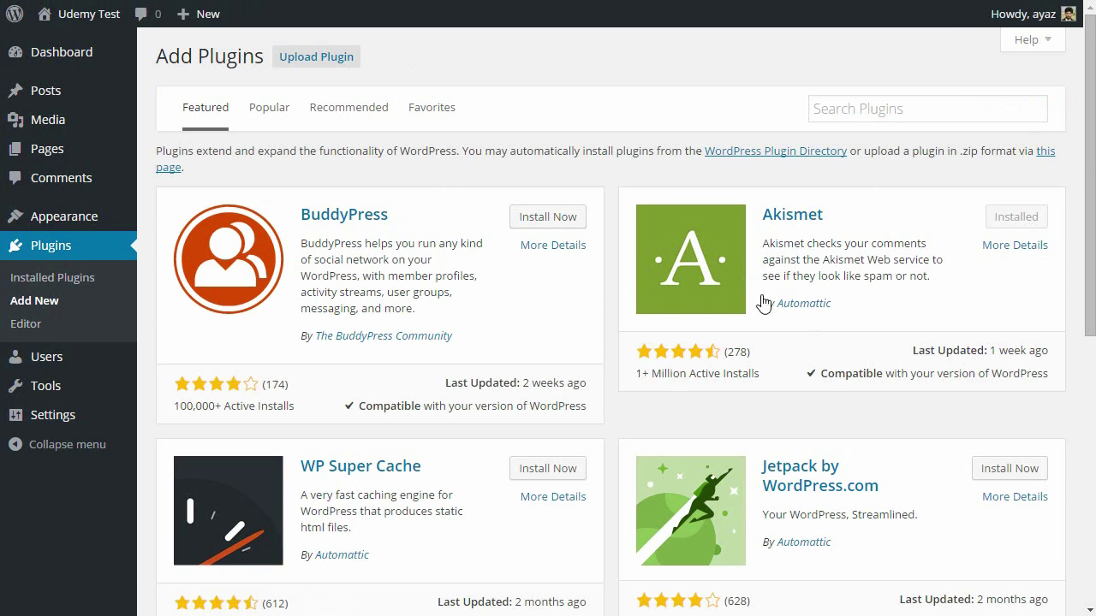
scroll(348, 217, "down", 3)
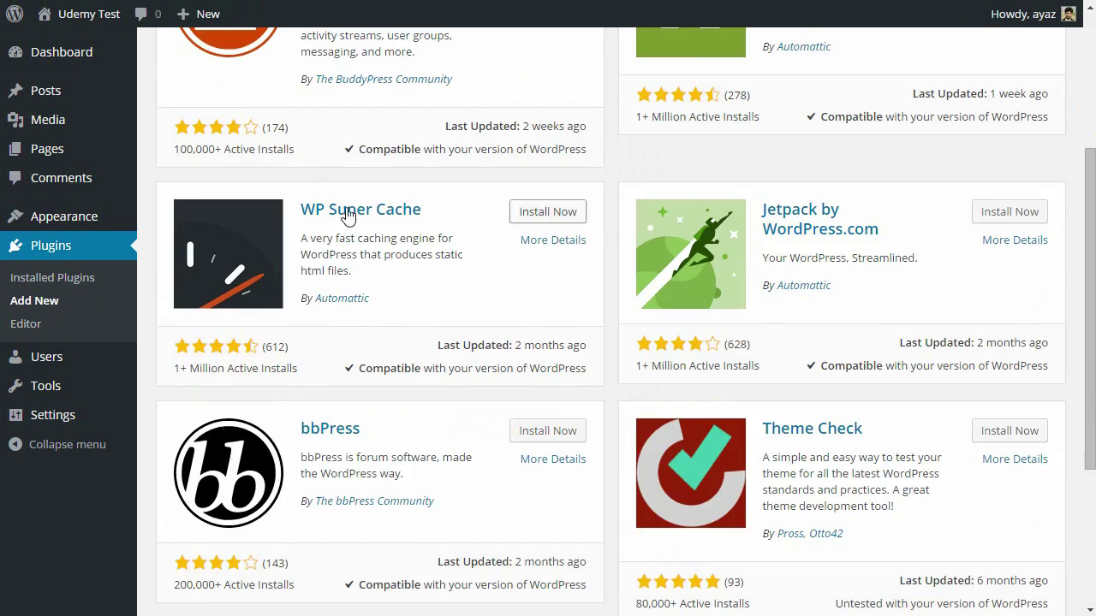
scroll(617, 334, "down", 3)
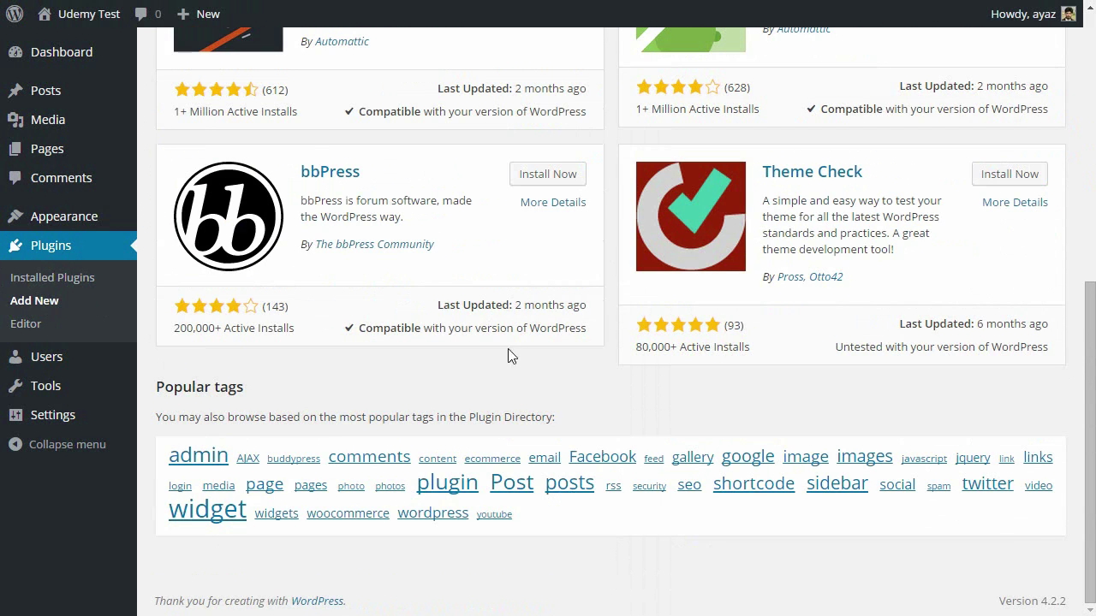
scroll(653, 401, "up", 6)
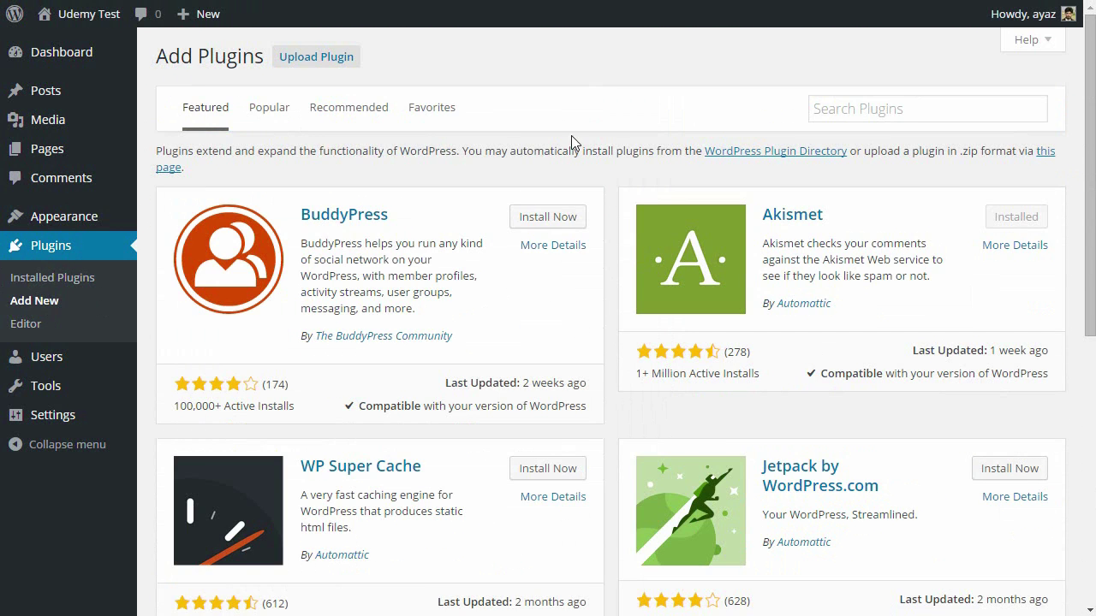
left_click(905, 110)
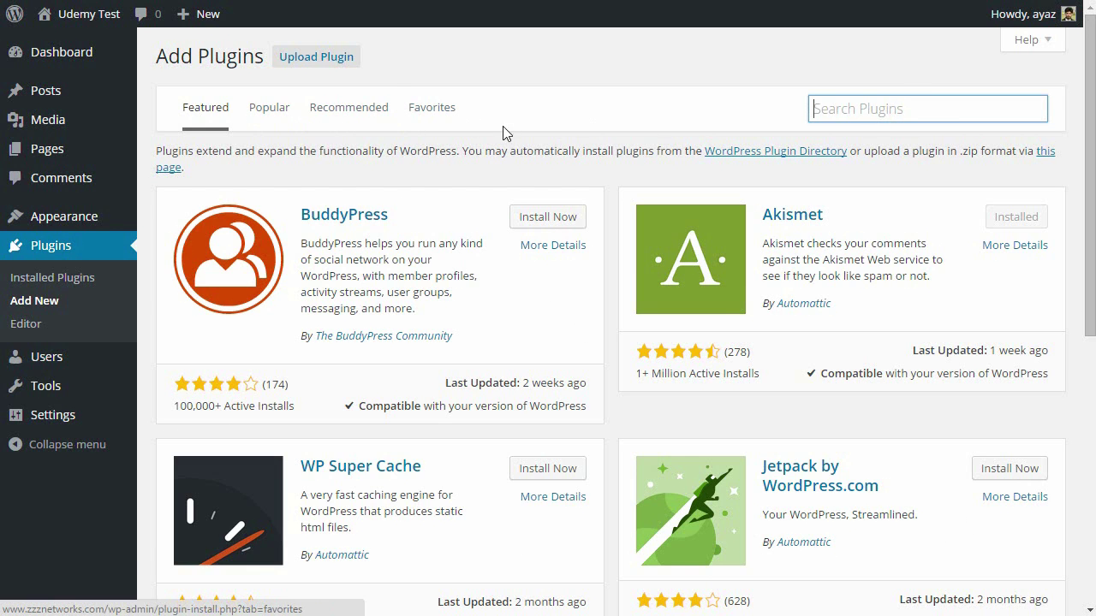
left_click(930, 108)
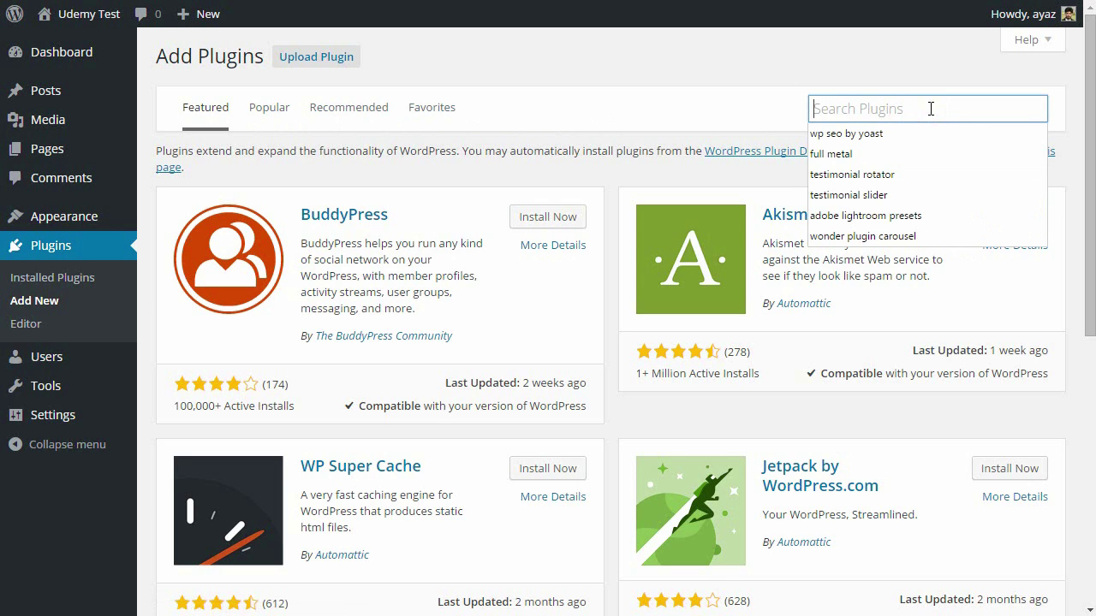
type("contact")
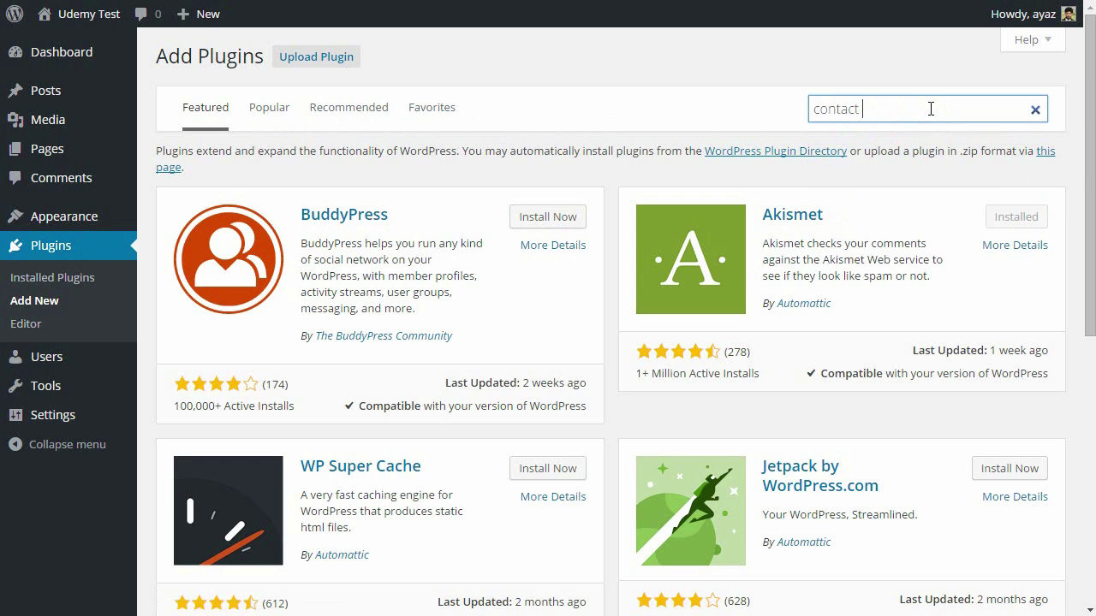
type(" fop")
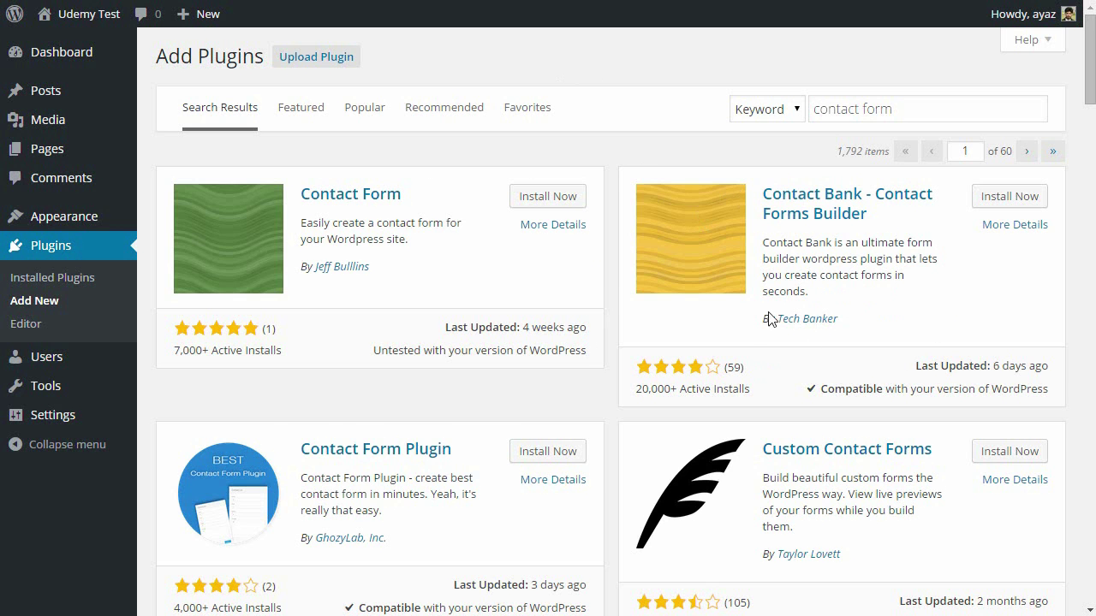
- Browse the contact form plugins and refine the search to "contact form 7"
scroll(505, 266, "down", 2)
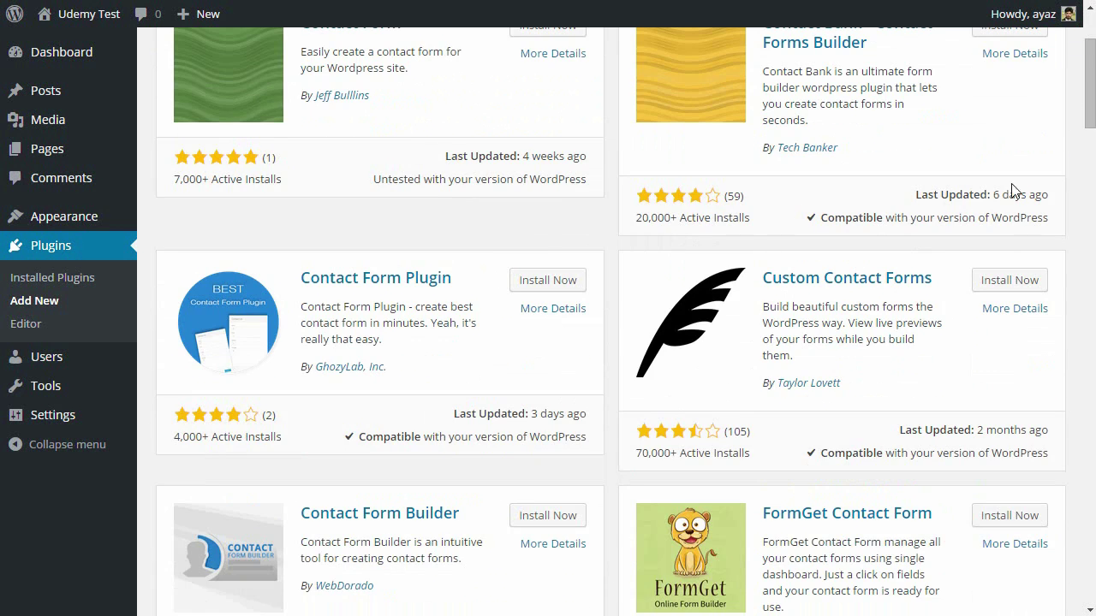
scroll(814, 321, "down", 3)
scroll(764, 312, "down", 3)
scroll(524, 276, "down", 3)
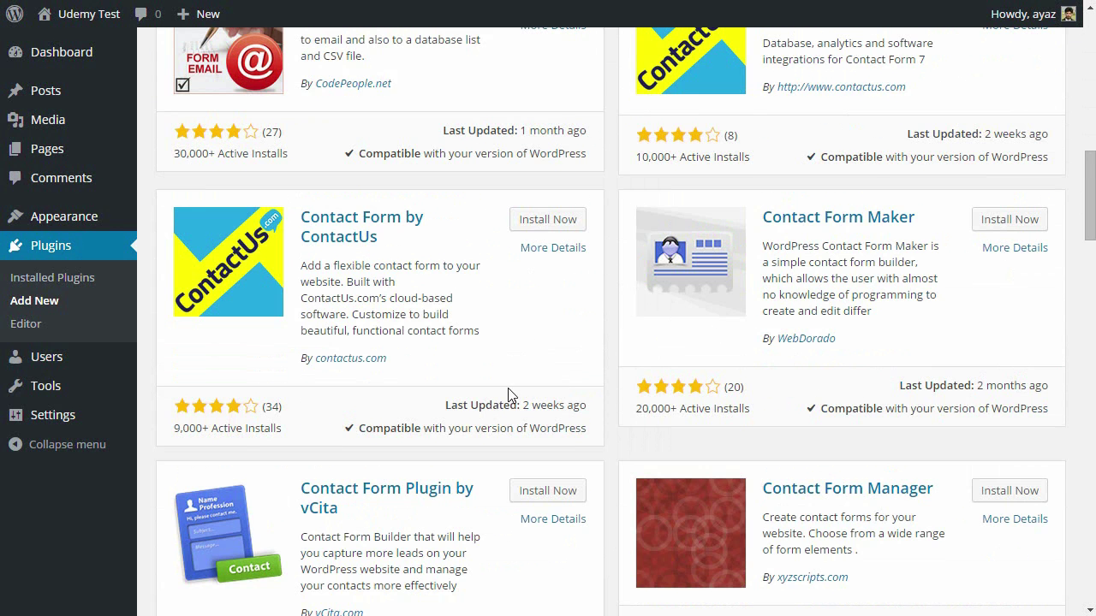
scroll(508, 394, "up", 10)
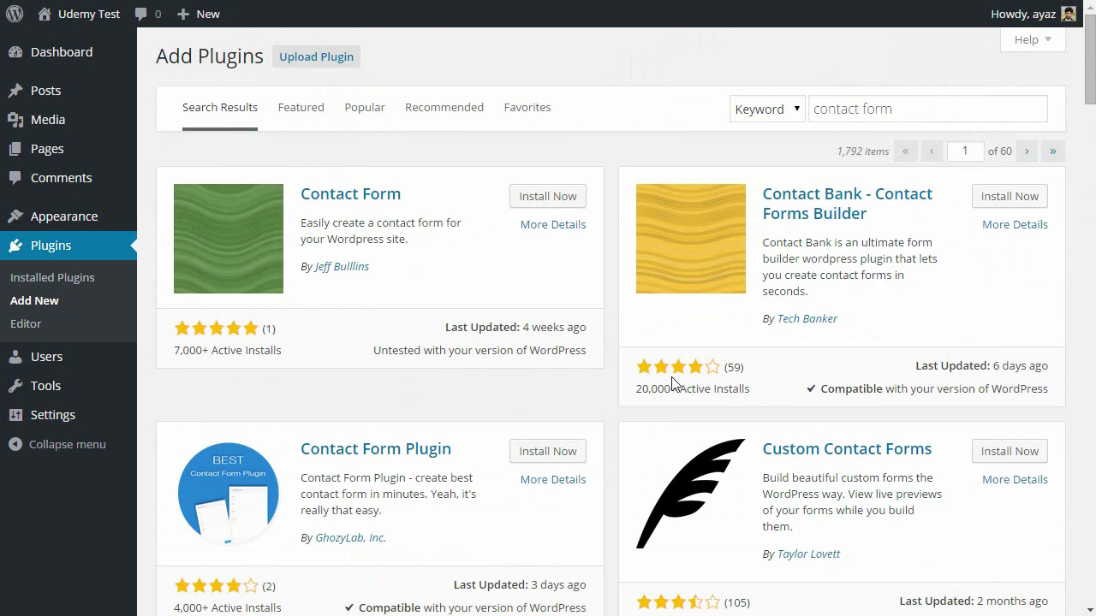
scroll(385, 487, "down", 3)
scroll(599, 428, "up", 3)
left_click(918, 109)
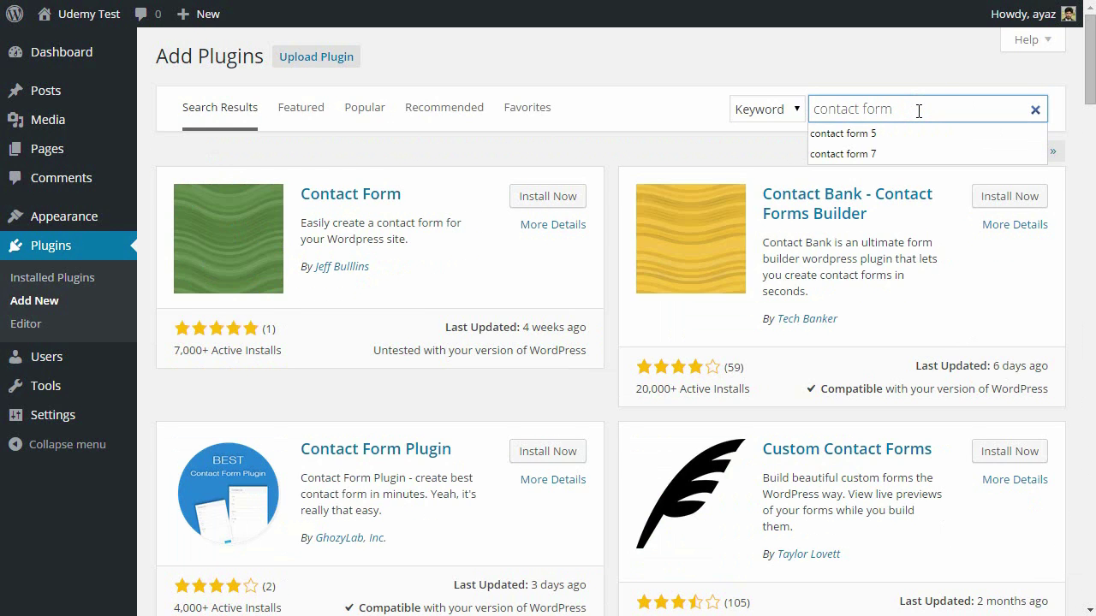
type("7")
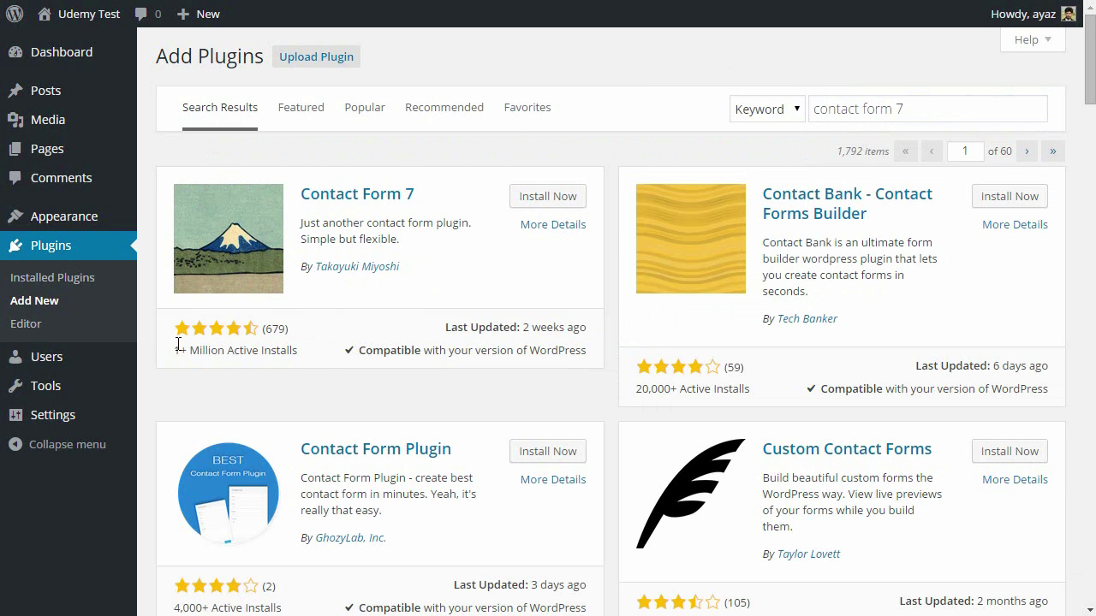
- Install the Contact Form 7 plugin from the search results
left_click_drag(173, 351, 298, 363)
left_click(286, 357)
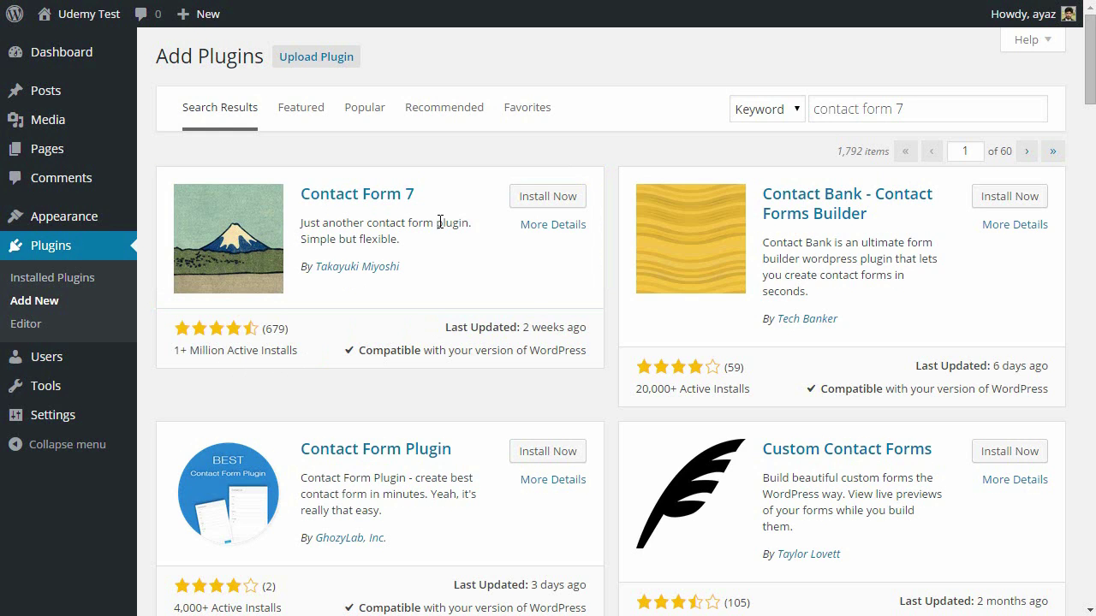
left_click(537, 205)
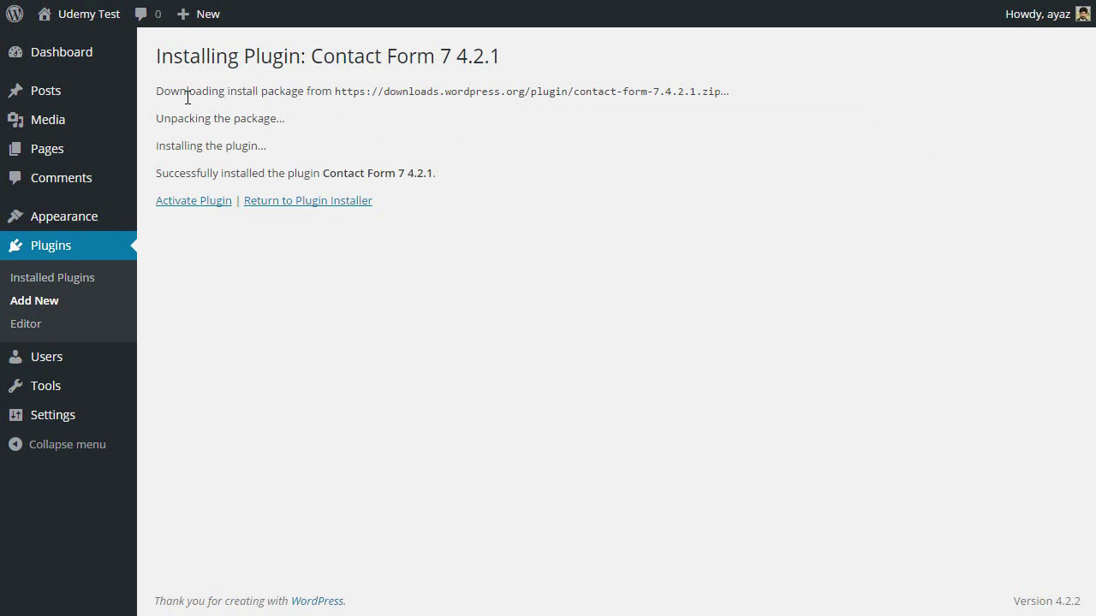
left_click_drag(154, 176, 448, 178)
left_click(415, 181)
double_click(411, 174)
left_click(434, 210)
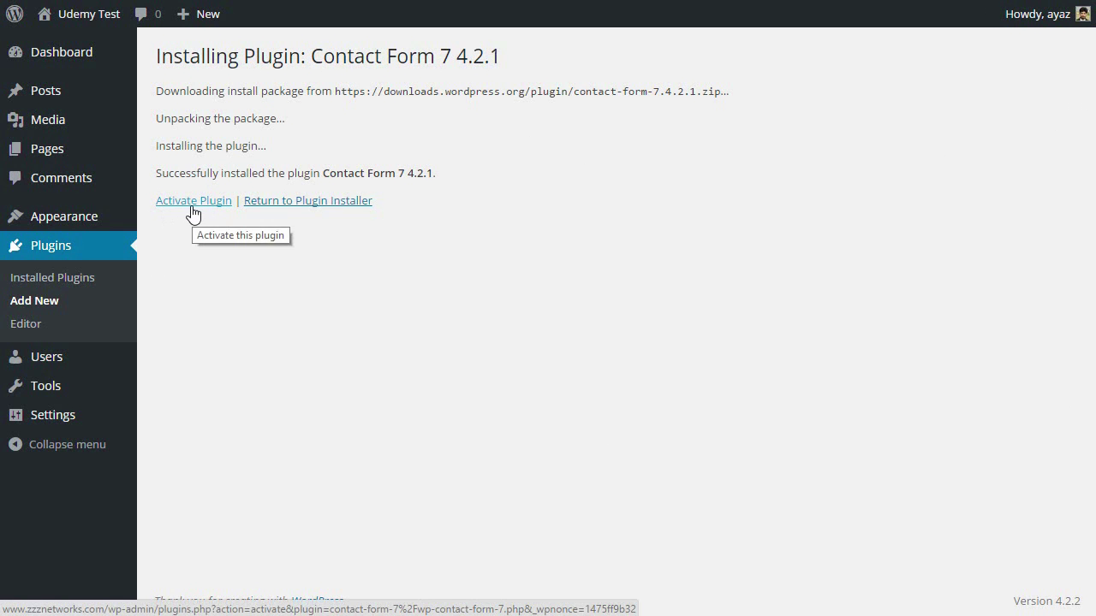
- Activate the Contact Form 7 plugin in the list of installed plugins
left_click(20, 251)
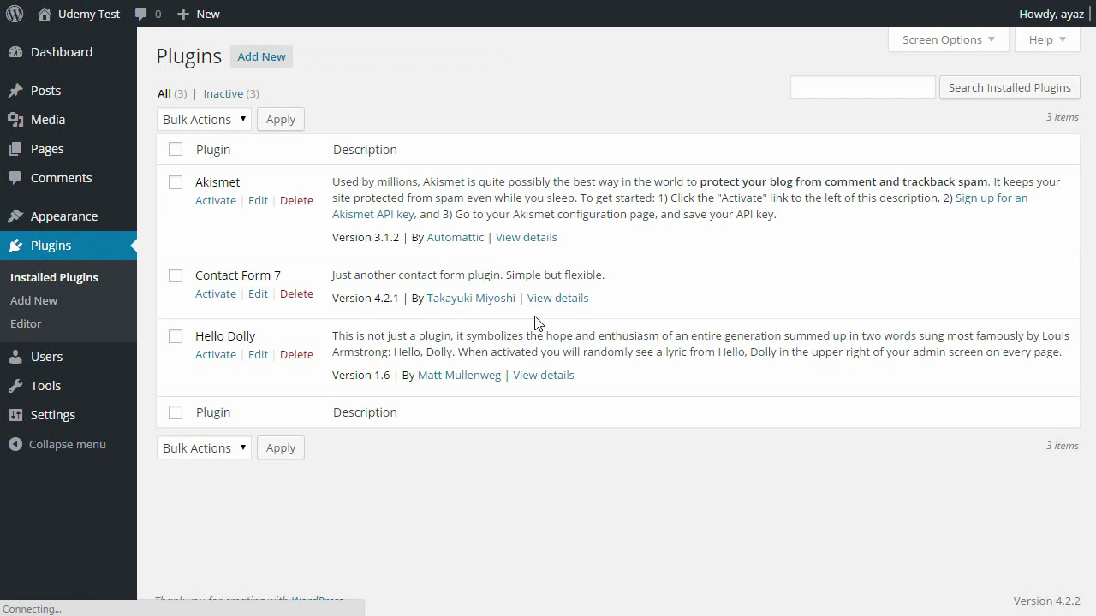
left_click(215, 300)
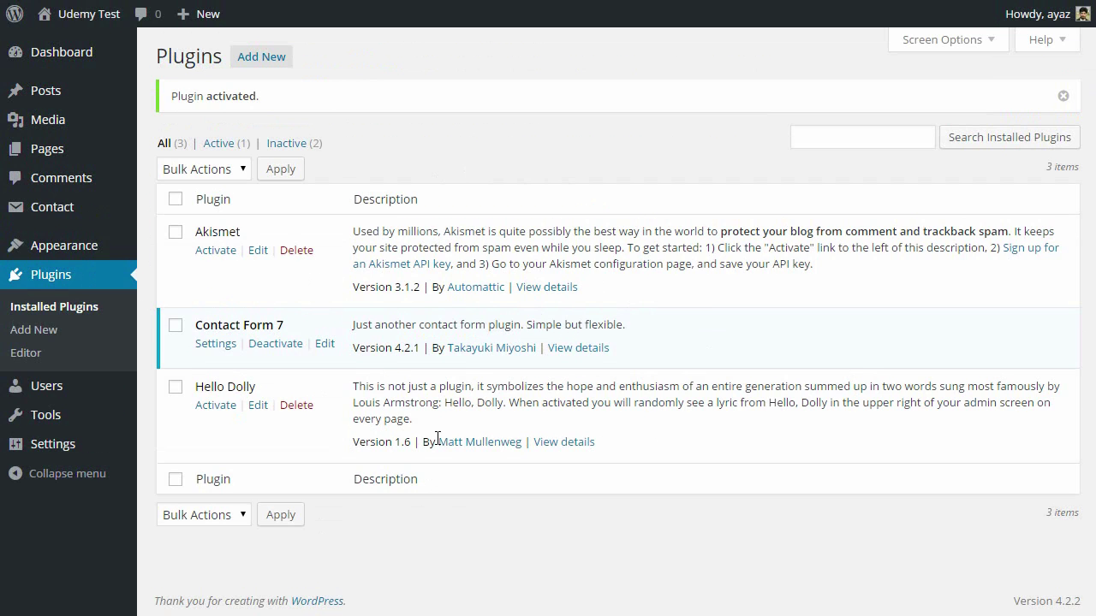
mouse_move(27, 219)
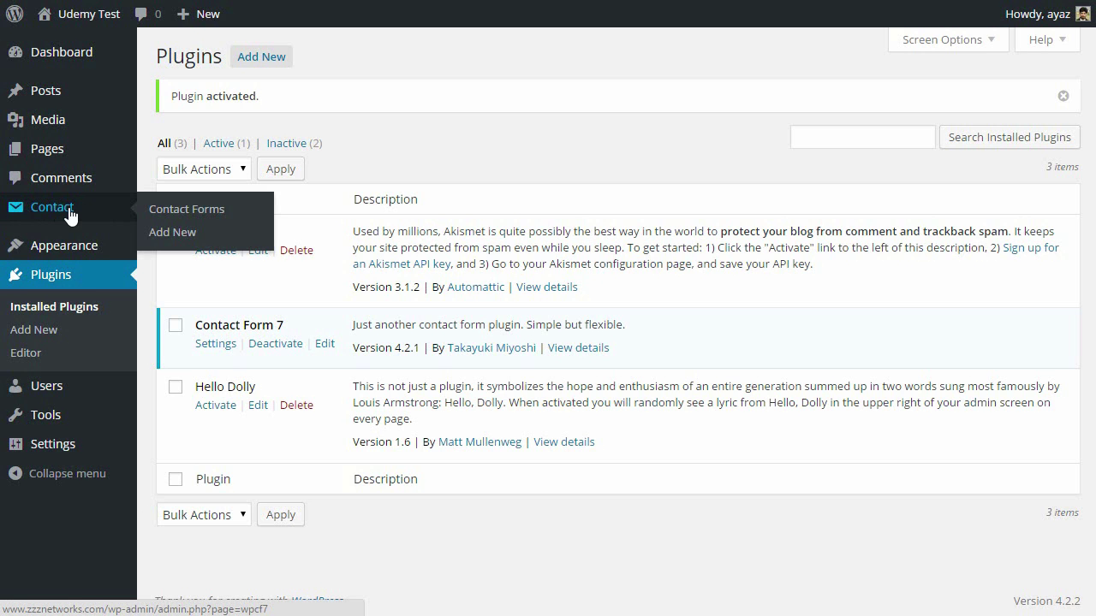
left_click(422, 152)
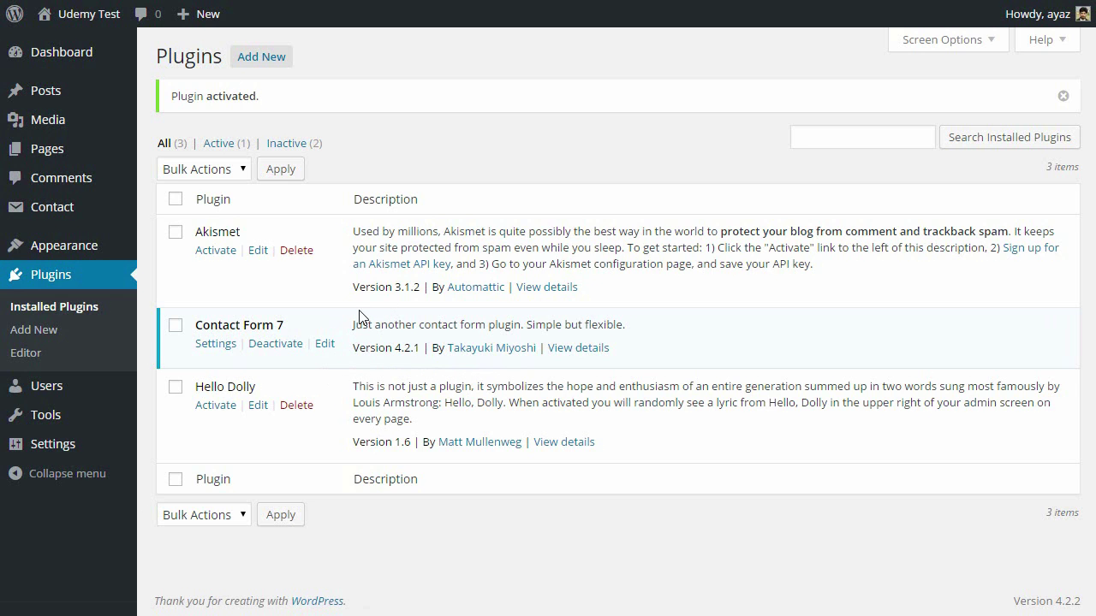
- Filter the installed plugins to the active ones, to the inactive ones, and back to all
left_click(225, 145)
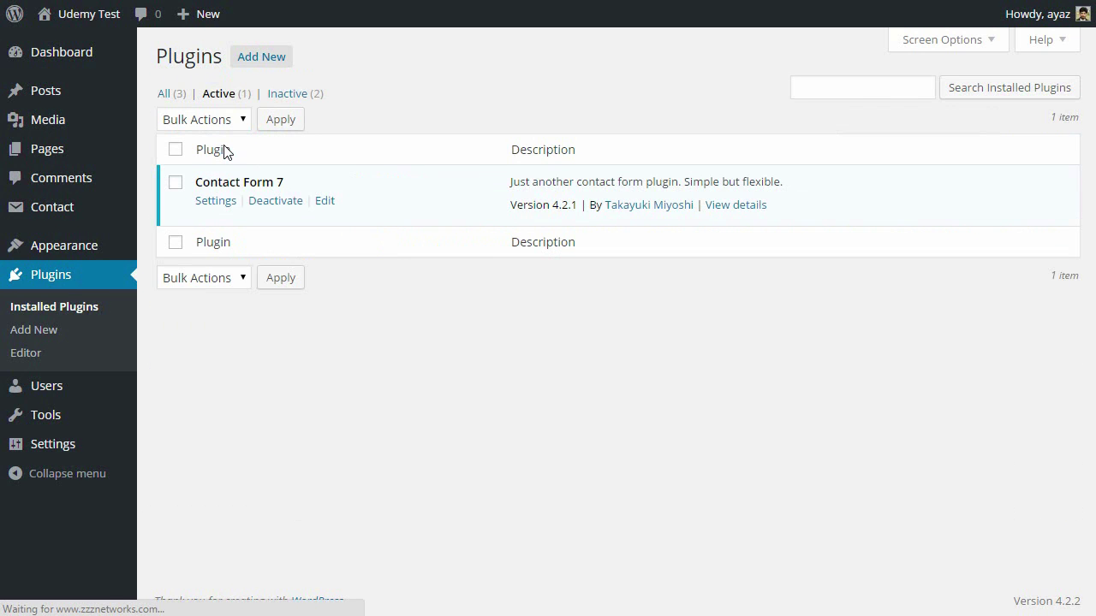
left_click(291, 94)
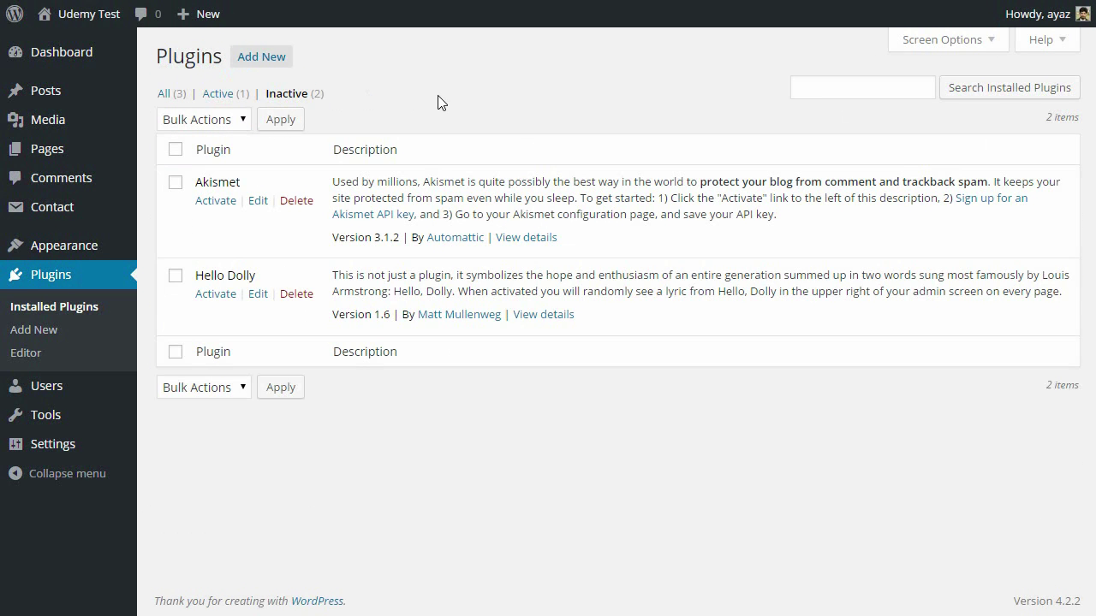
left_click(166, 93)
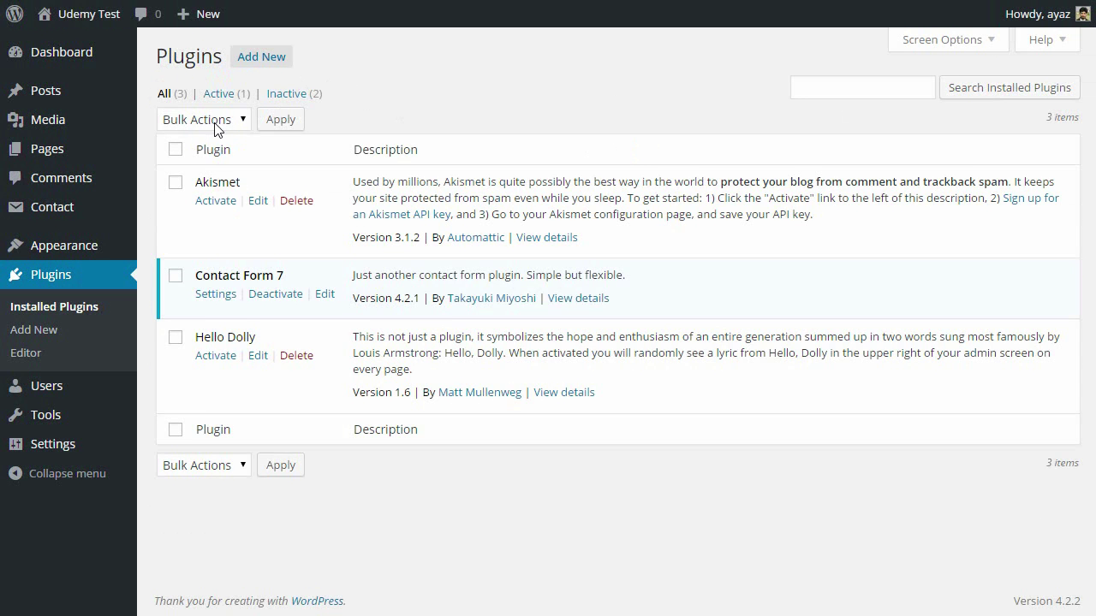
- Select all installed plugins and review the available bulk actions without applying any
left_click(205, 125)
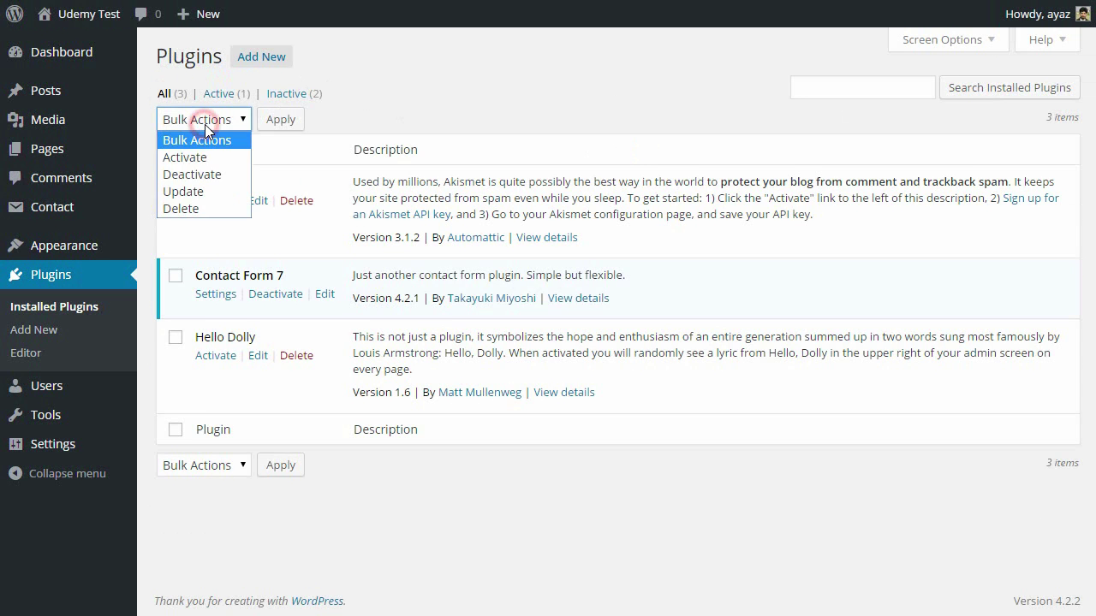
left_click(204, 125)
left_click(175, 149)
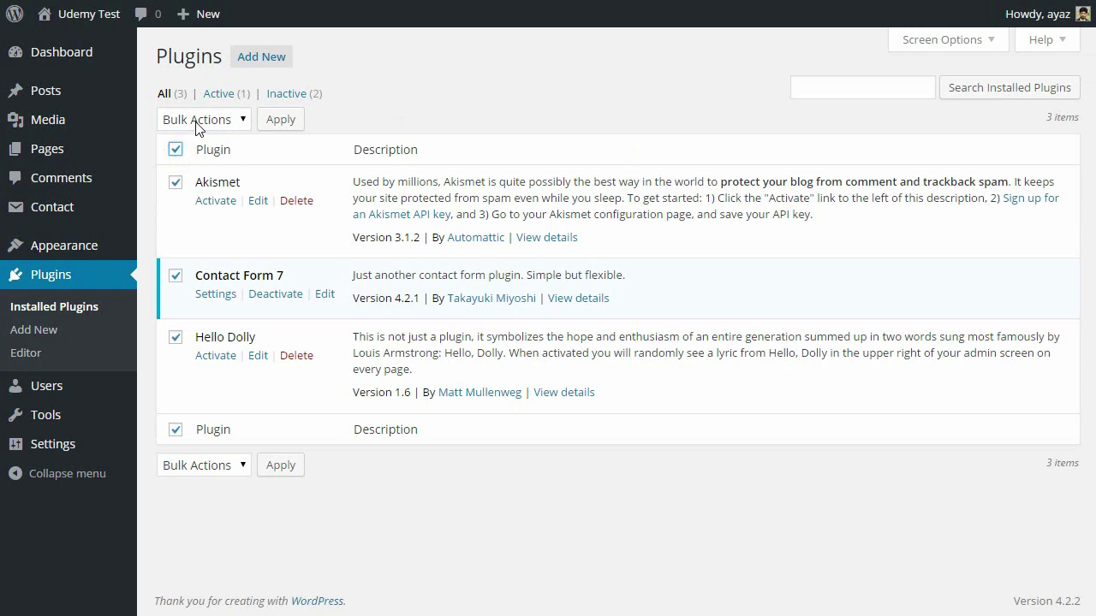
left_click(196, 121)
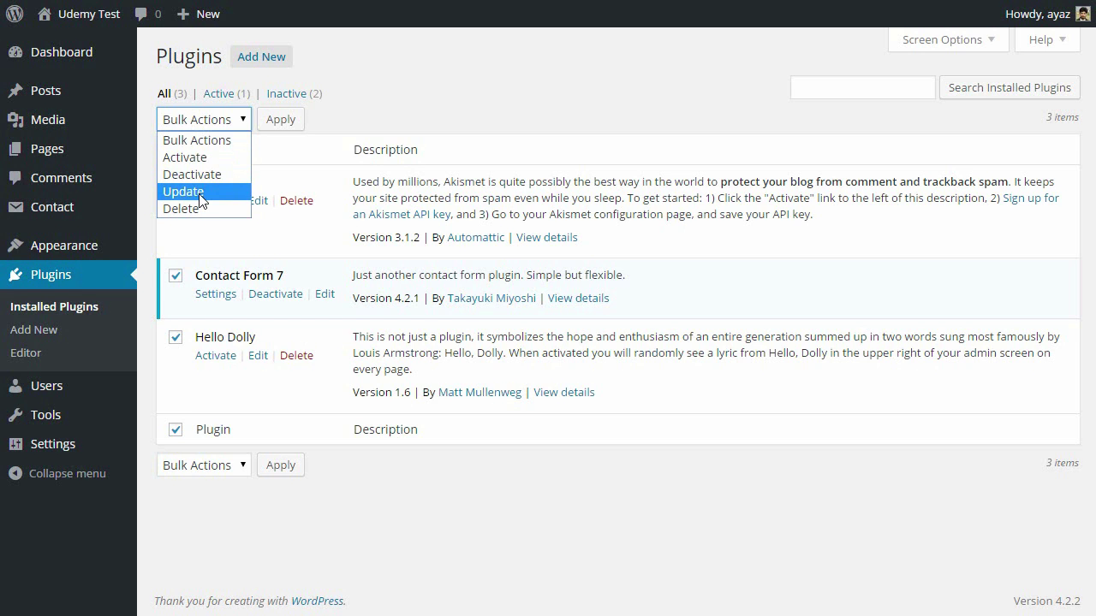
left_click(568, 108)
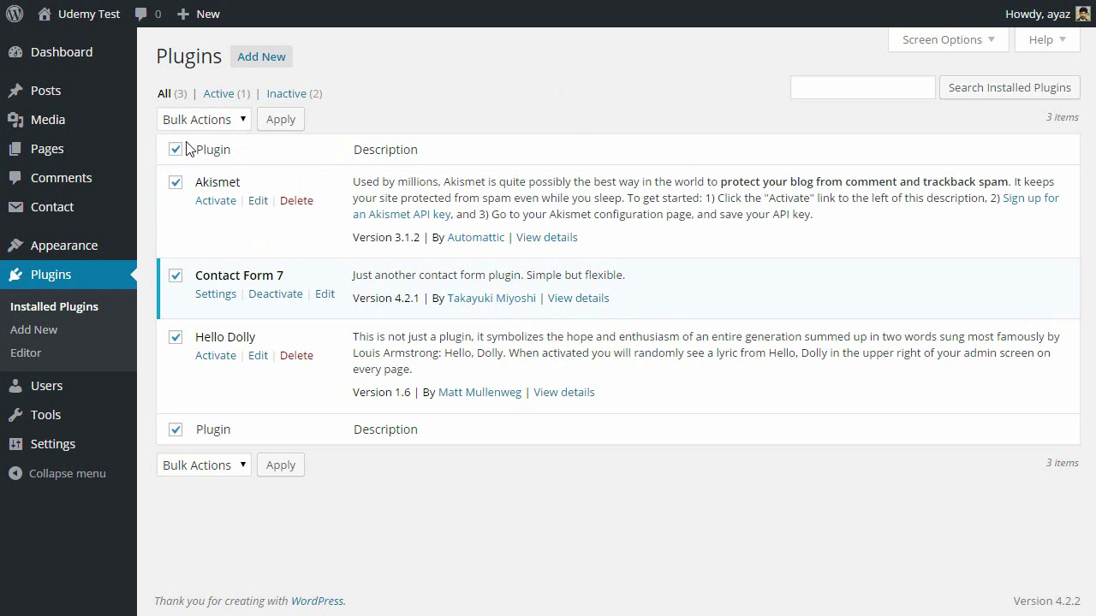
left_click(200, 119)
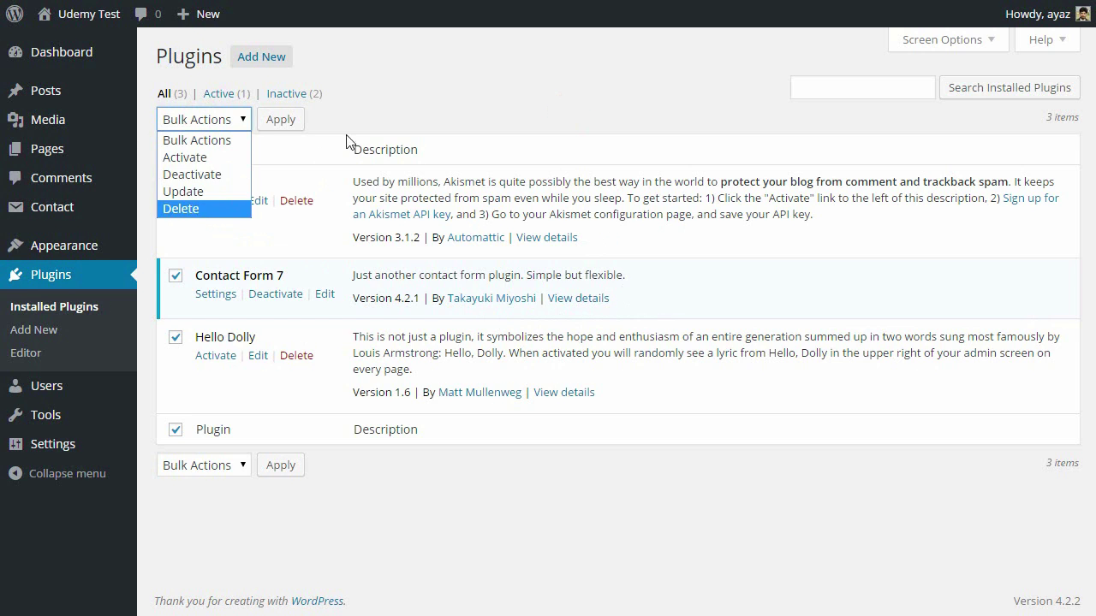
left_click(433, 115)
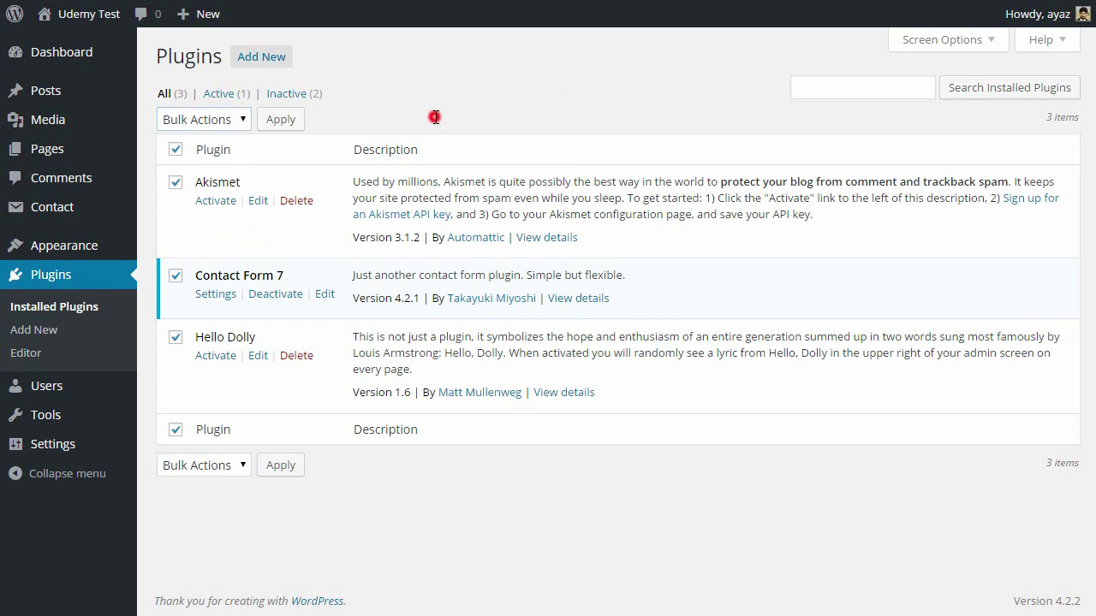
left_click(851, 91)
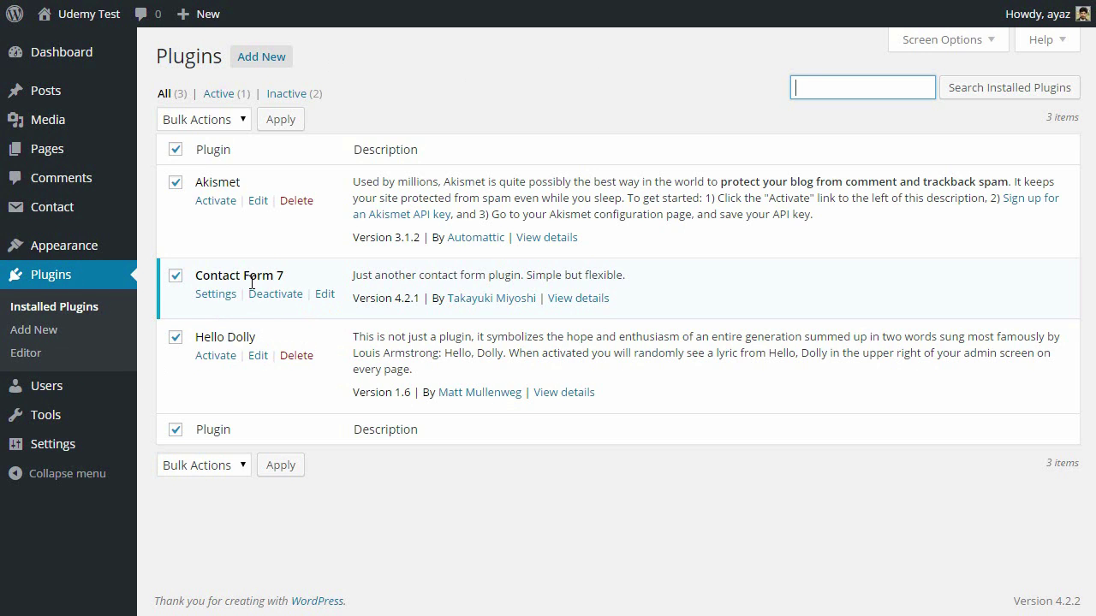
- Open the page for adding a new form in the Contact section and look through its language choices
mouse_move(54, 216)
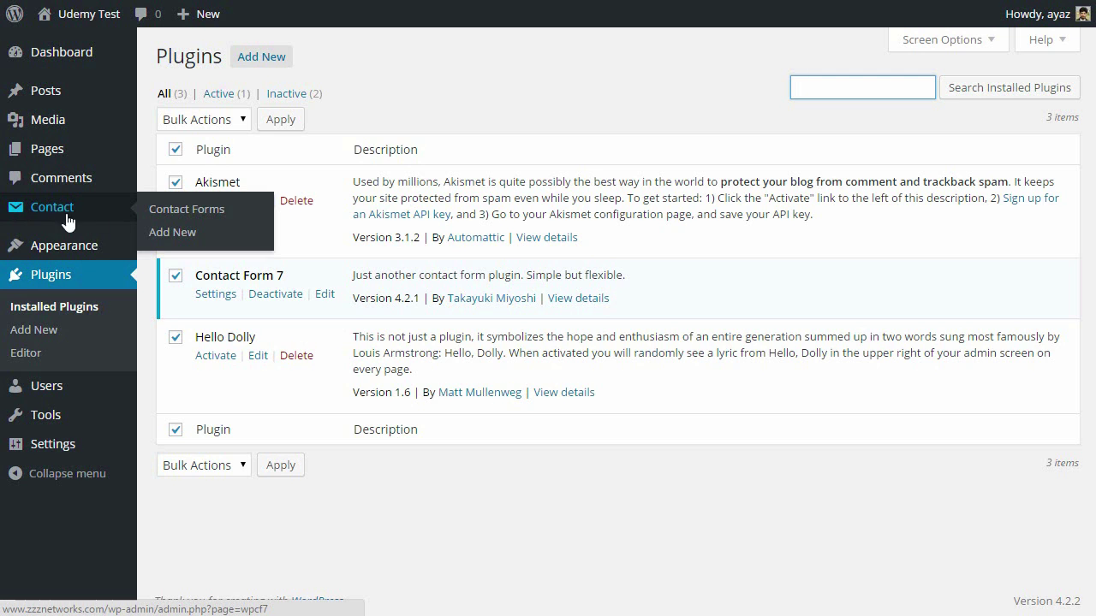
left_click(68, 215)
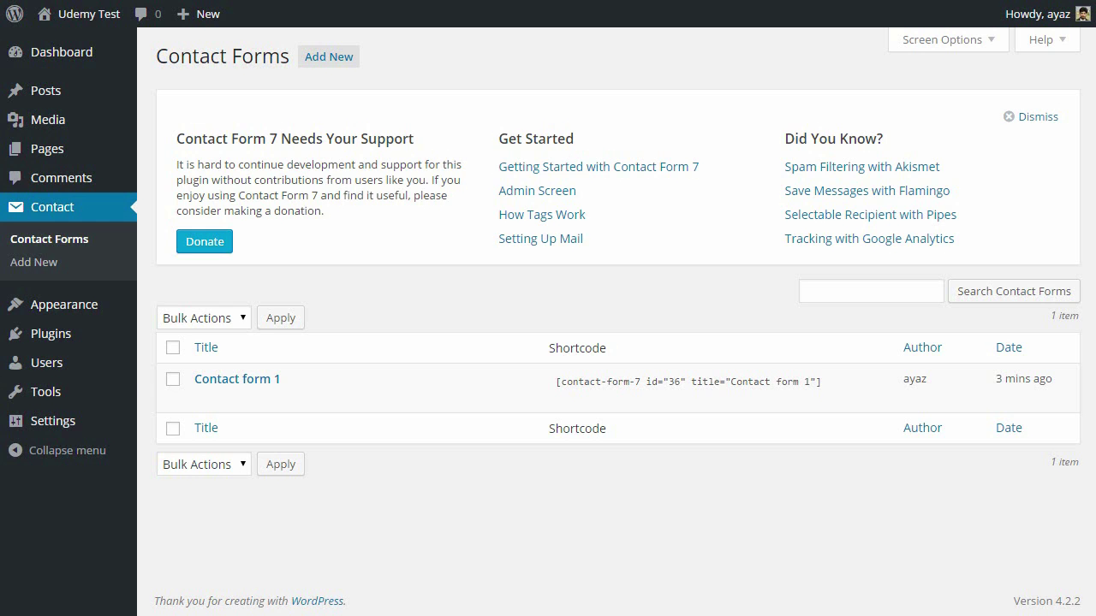
left_click(332, 56)
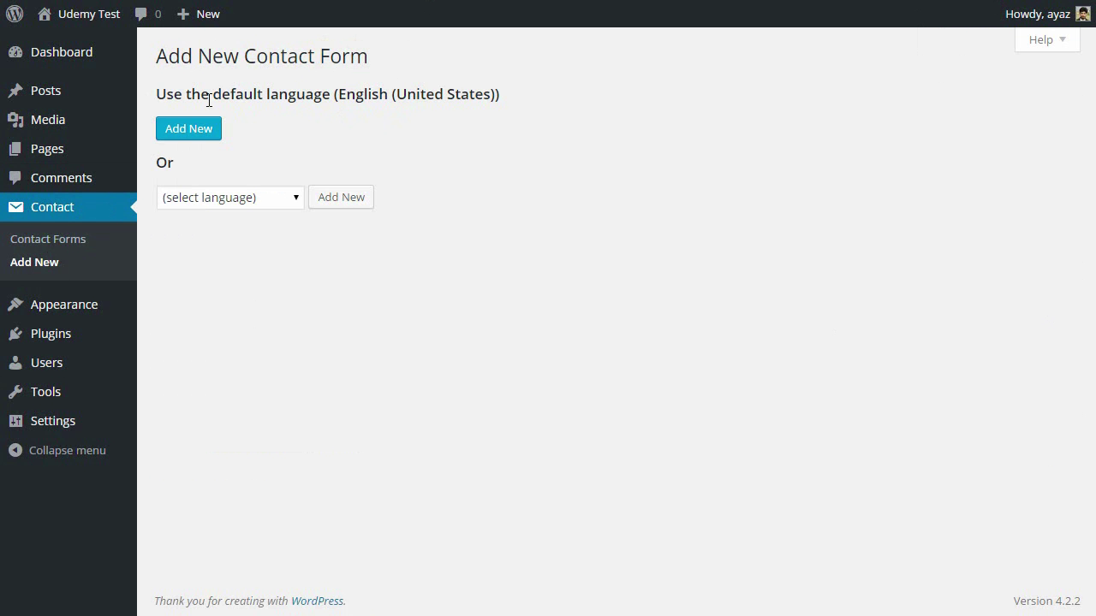
left_click(245, 198)
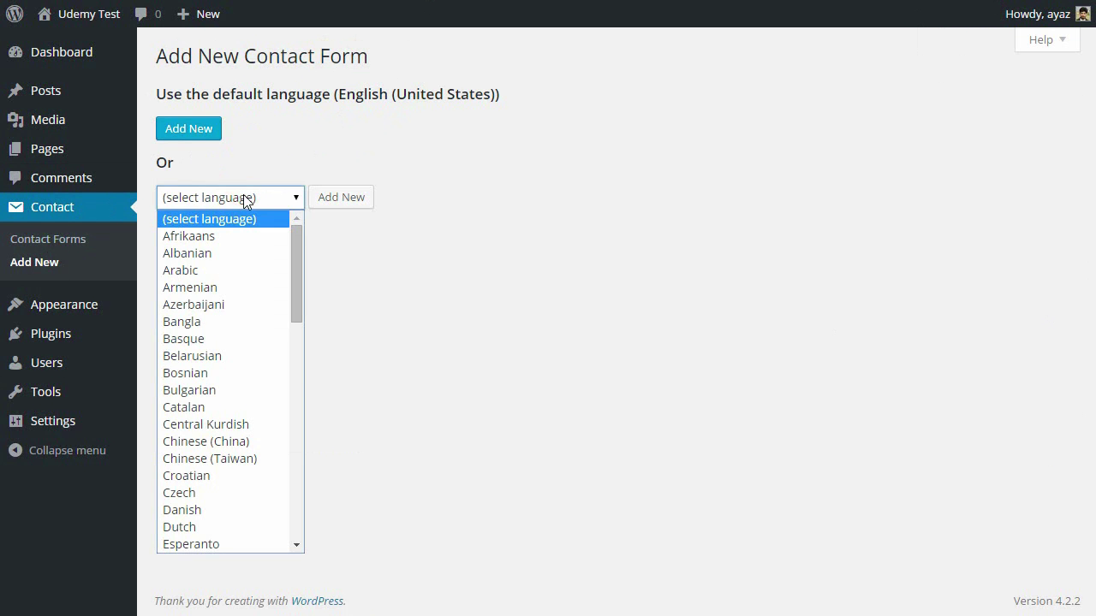
left_click(243, 200)
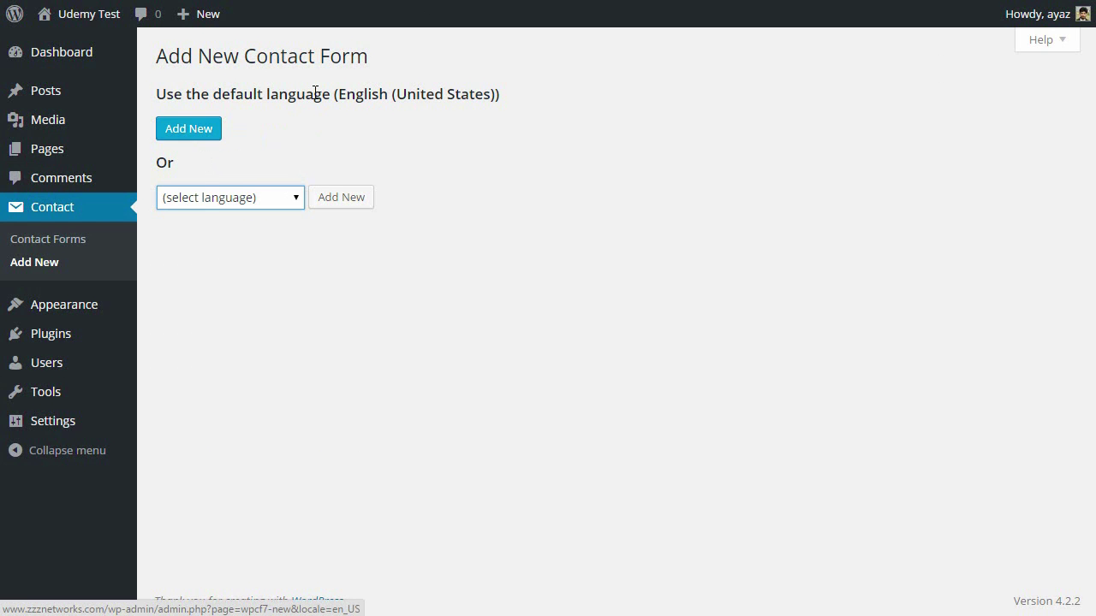
- Create a new contact form in the default language, English (United States), and title it "General contact form"
left_click_drag(337, 93, 488, 98)
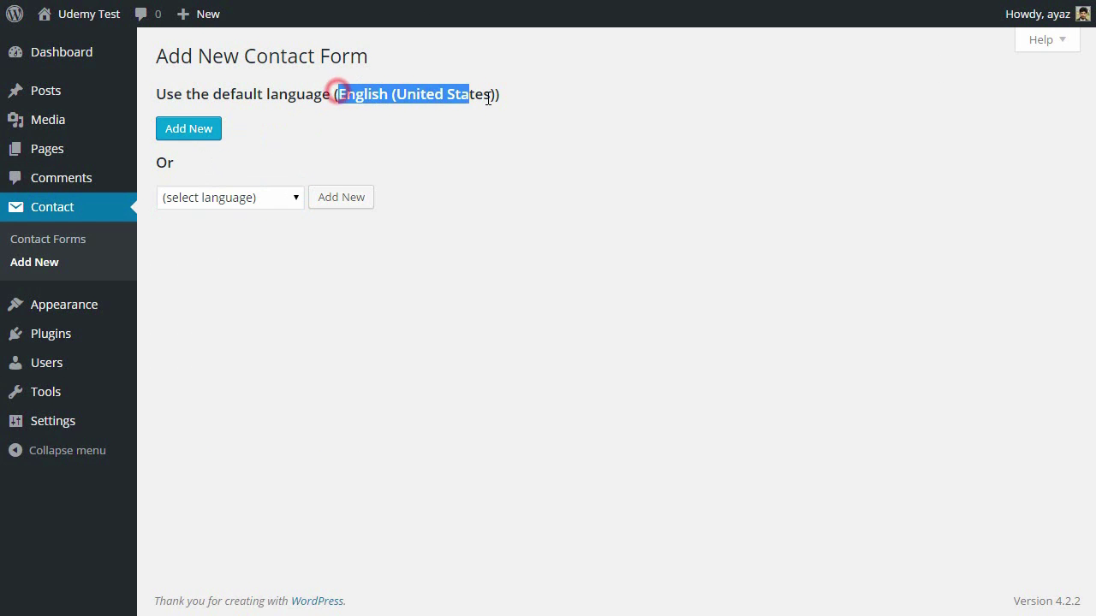
left_click(190, 133)
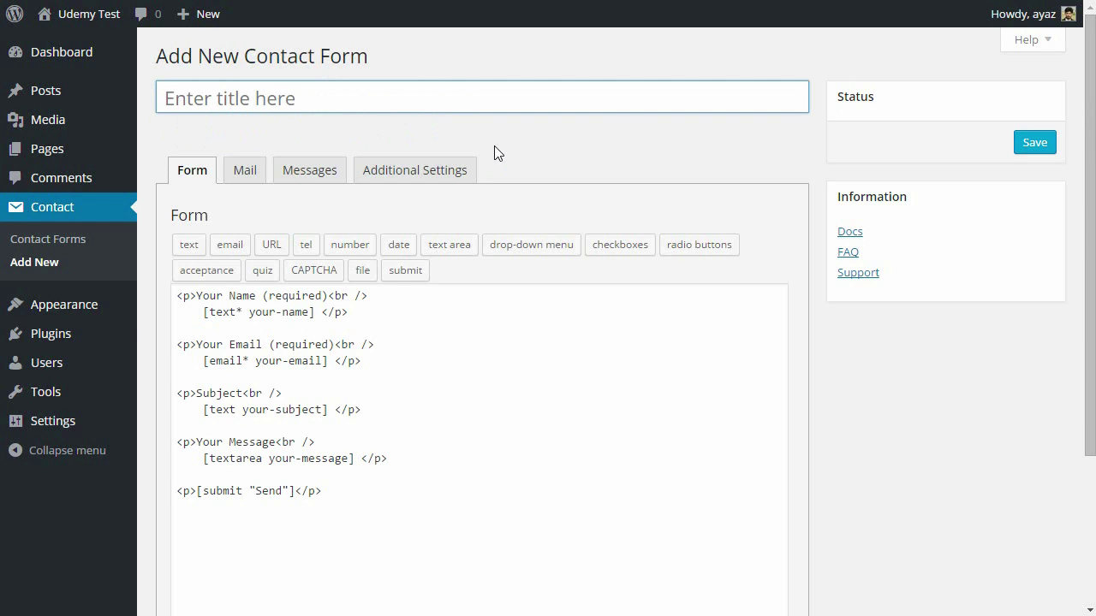
key("shift")
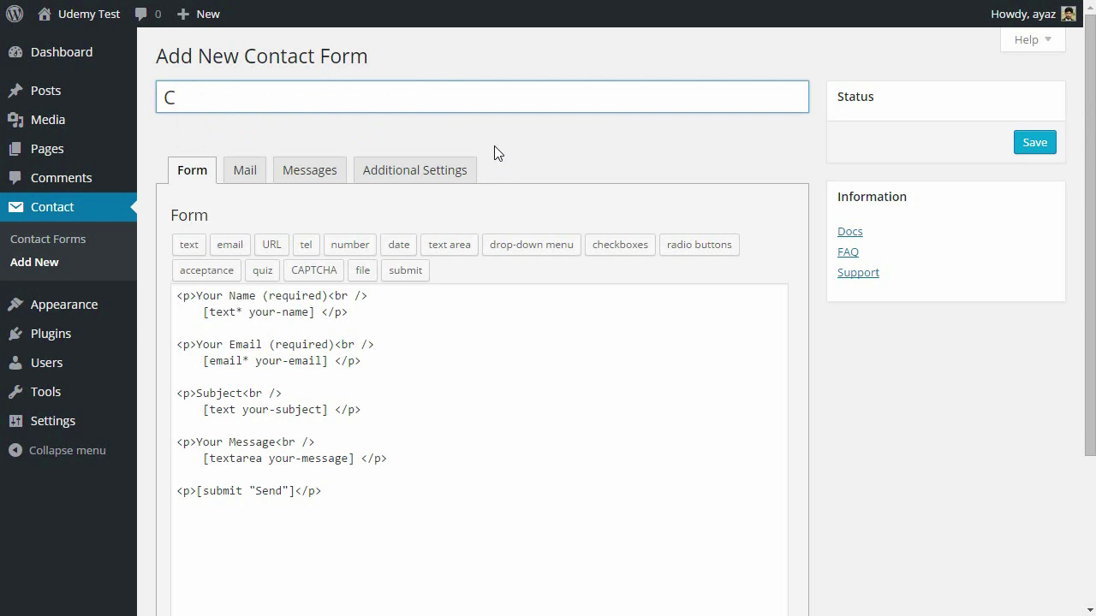
type("General cont")
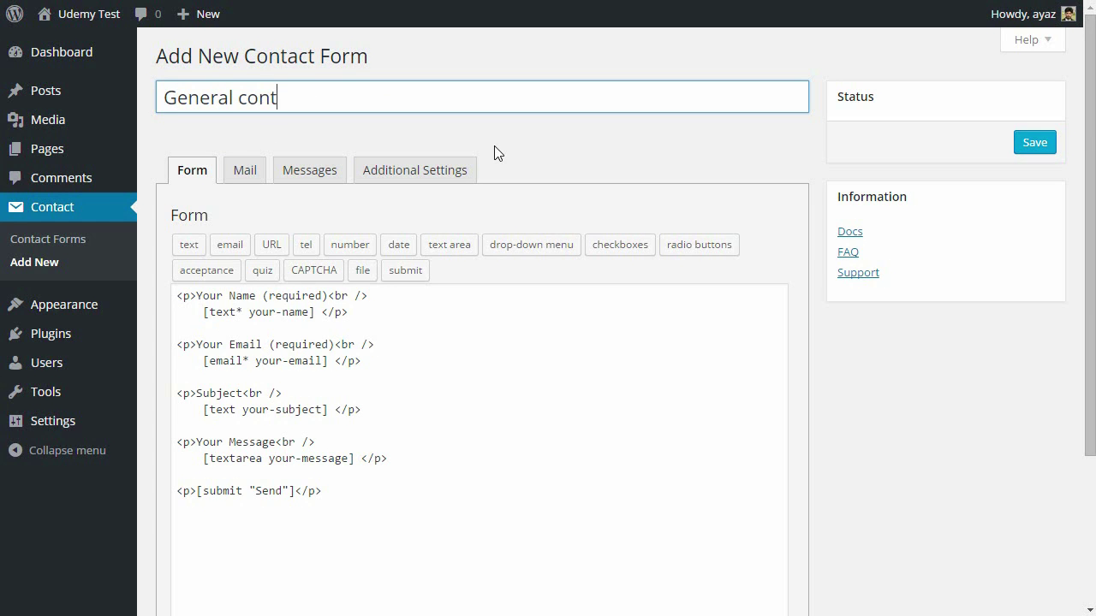
type("act form")
key("BackSpace")
type("m")
- Examine the default form template, focusing on the label and text tag of the required name field
scroll(607, 214, "down", 1)
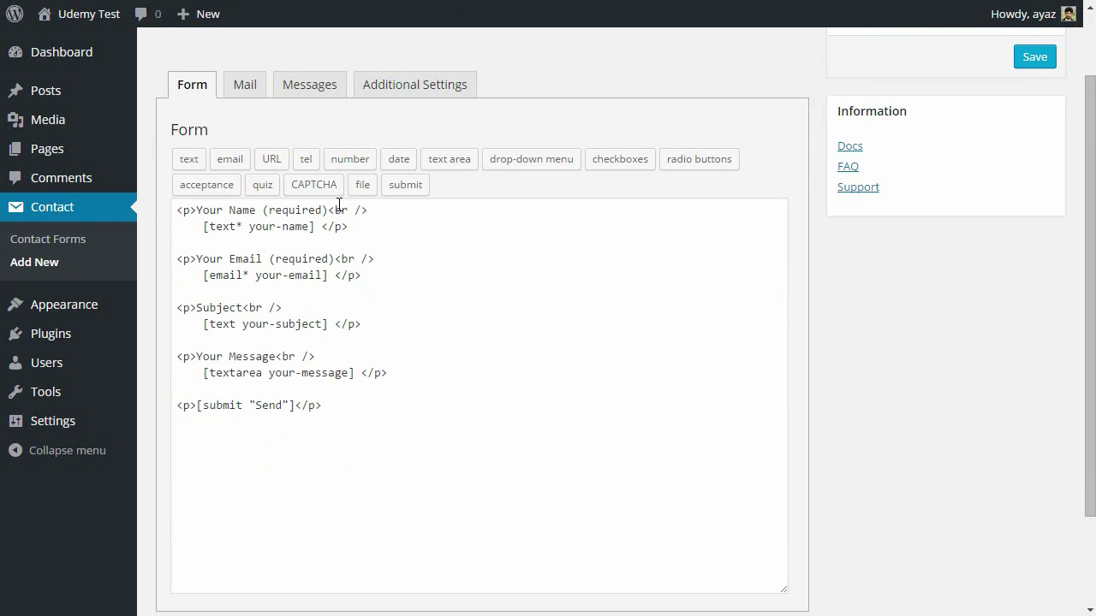
left_click_drag(175, 212, 374, 396)
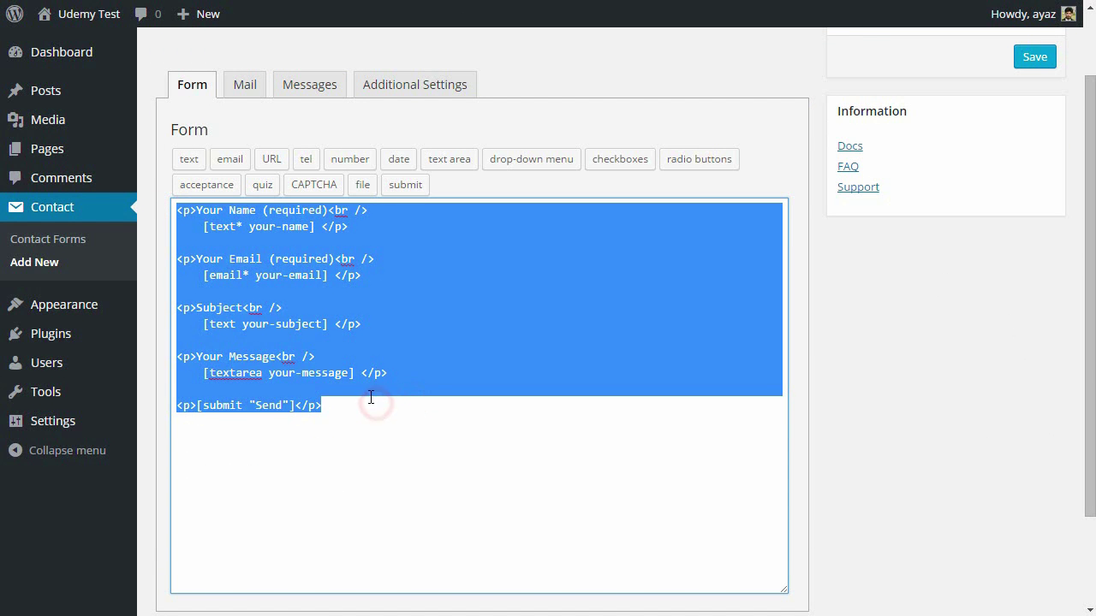
left_click(255, 259)
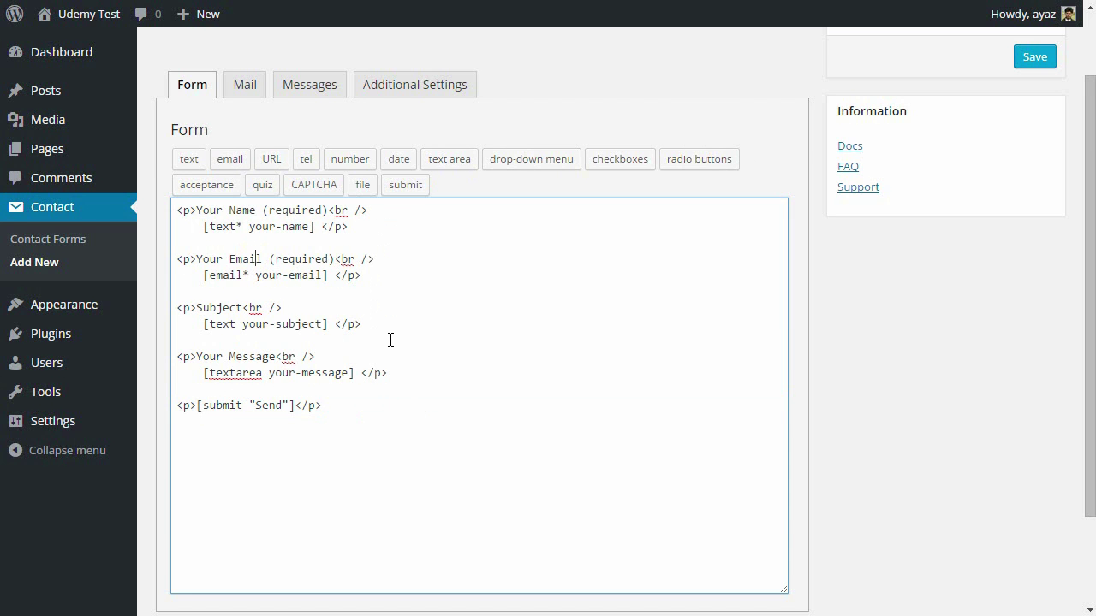
left_click(343, 273)
left_click(265, 221)
left_click_drag(198, 210, 346, 213)
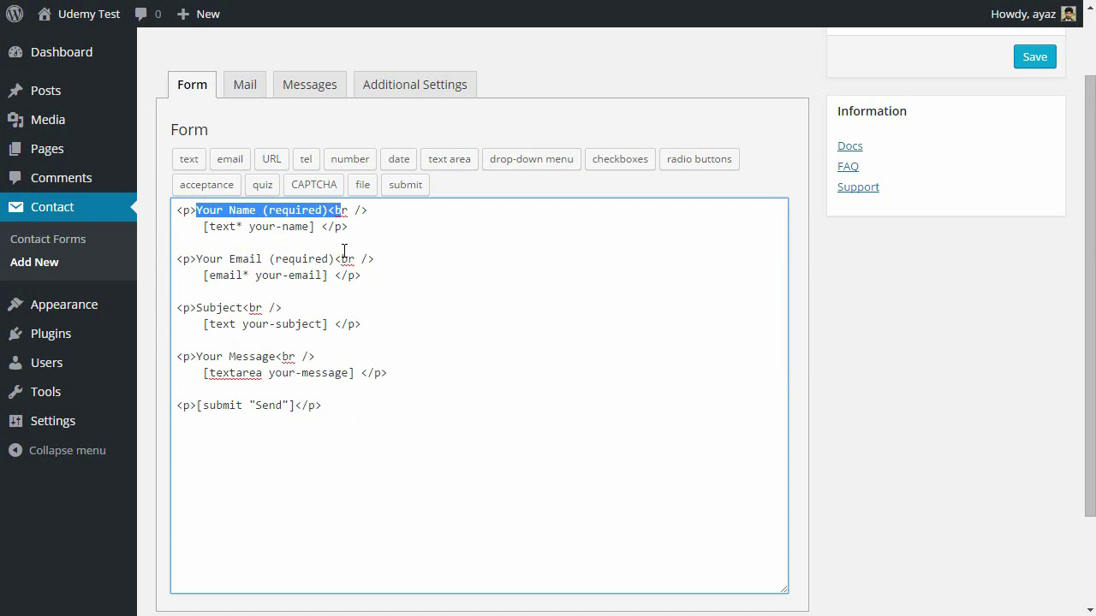
left_click(342, 248)
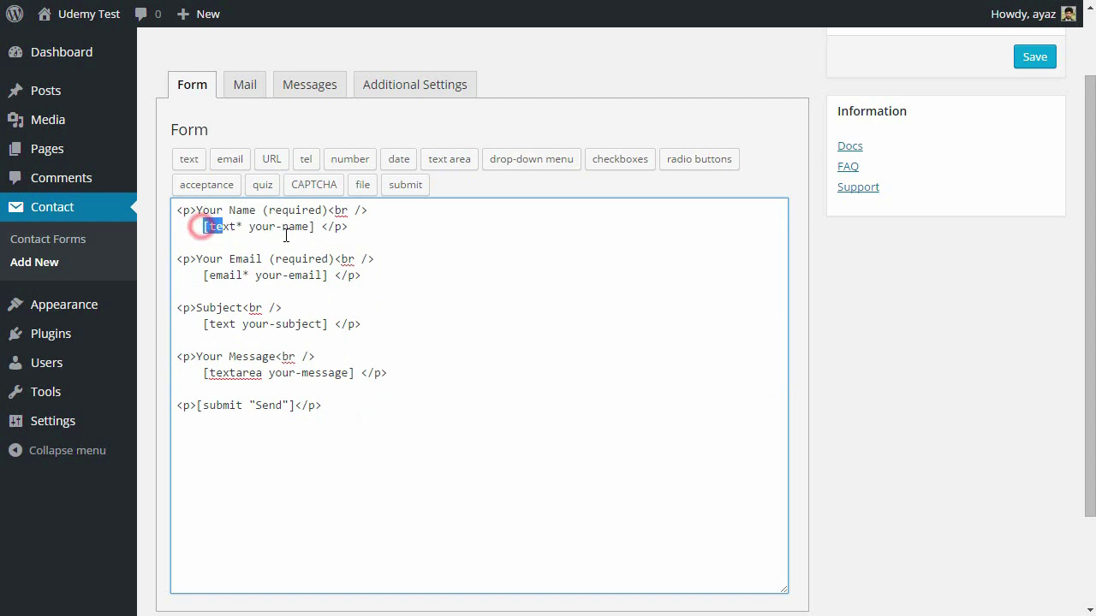
triple_click(206, 226)
left_click(210, 226)
- Examine the recipient and sender fields in the contact form's mail settings
left_click(244, 94)
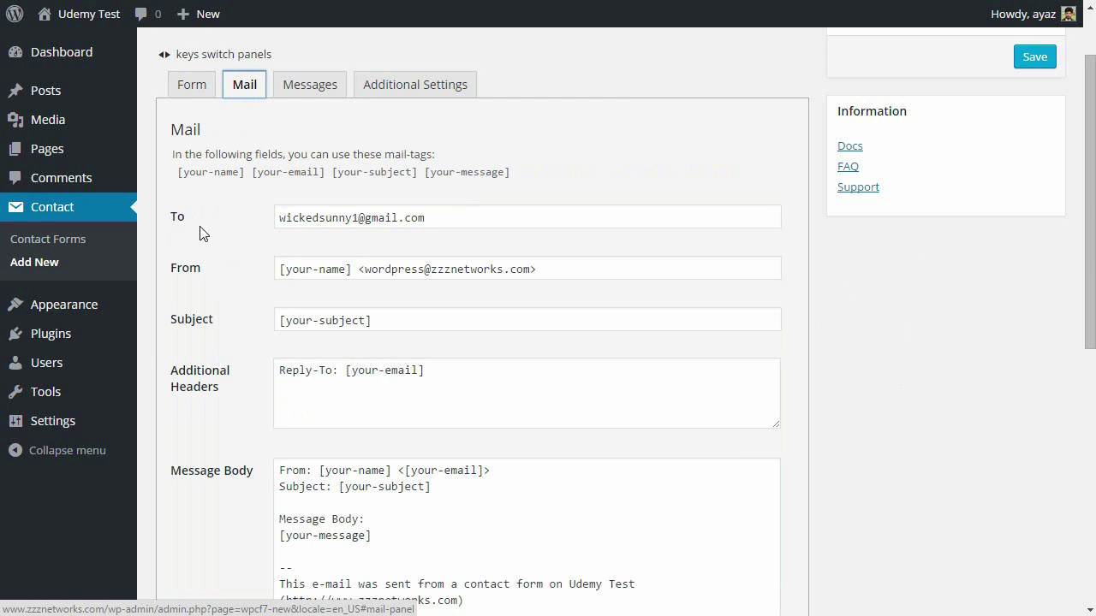
left_click_drag(174, 221, 144, 225)
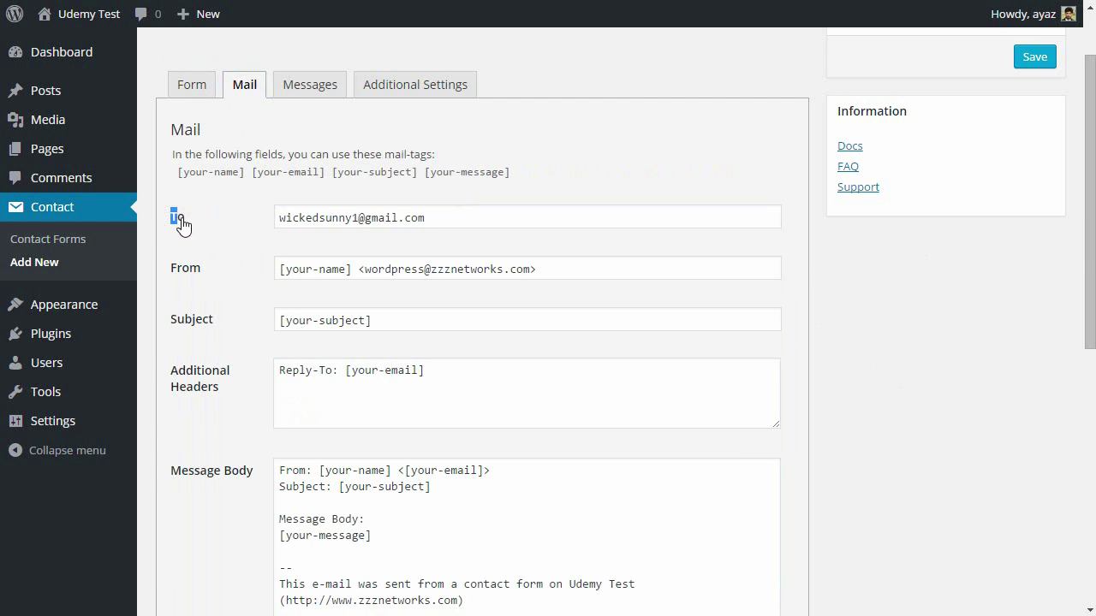
left_click_drag(459, 213, 250, 214)
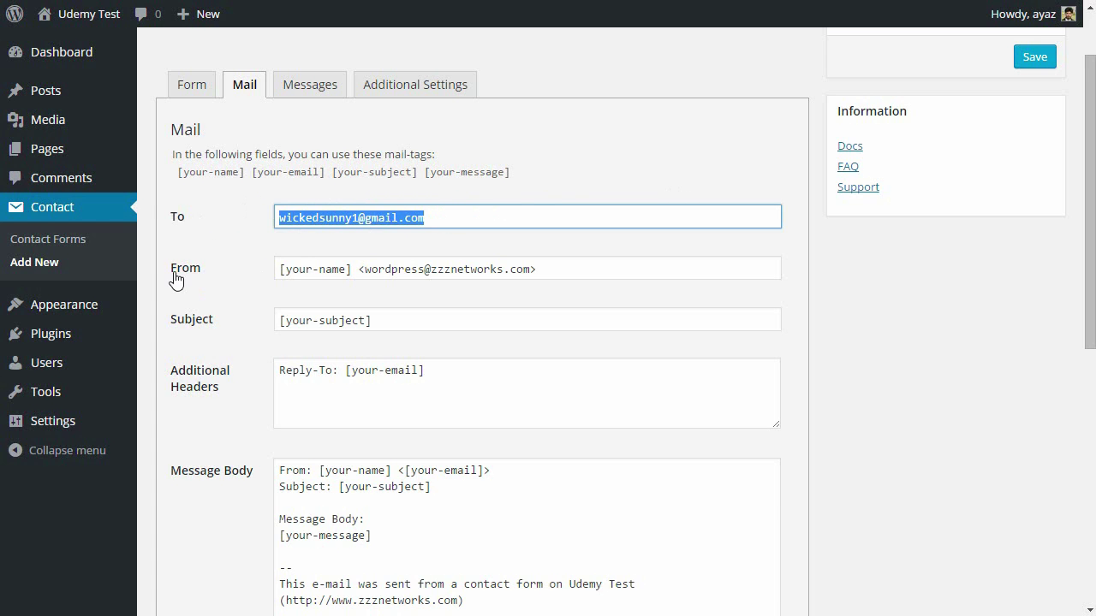
left_click_drag(354, 268, 280, 261)
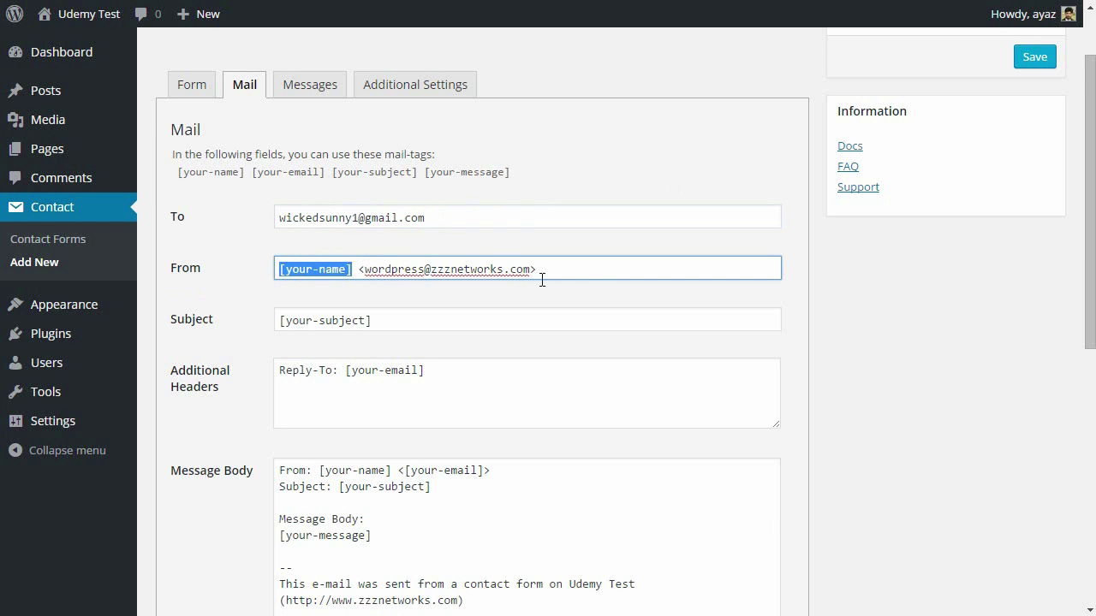
left_click(578, 272)
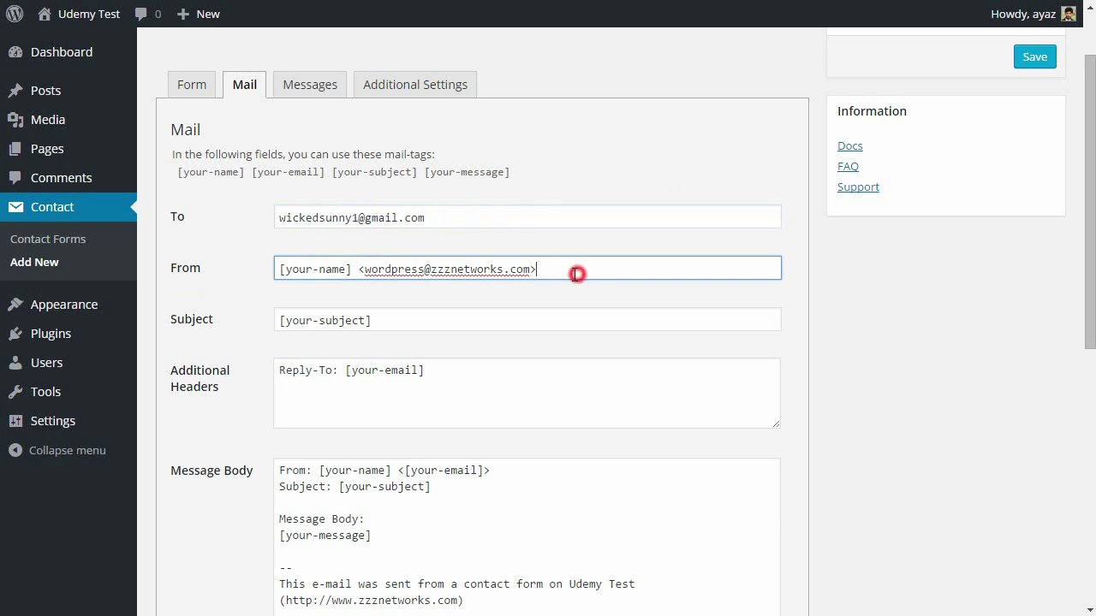
- Compare the your-name, your-email and your-subject tags in the form template with the fields in the mail settings
left_click(192, 85)
left_click_drag(249, 226, 315, 227)
left_click(240, 81)
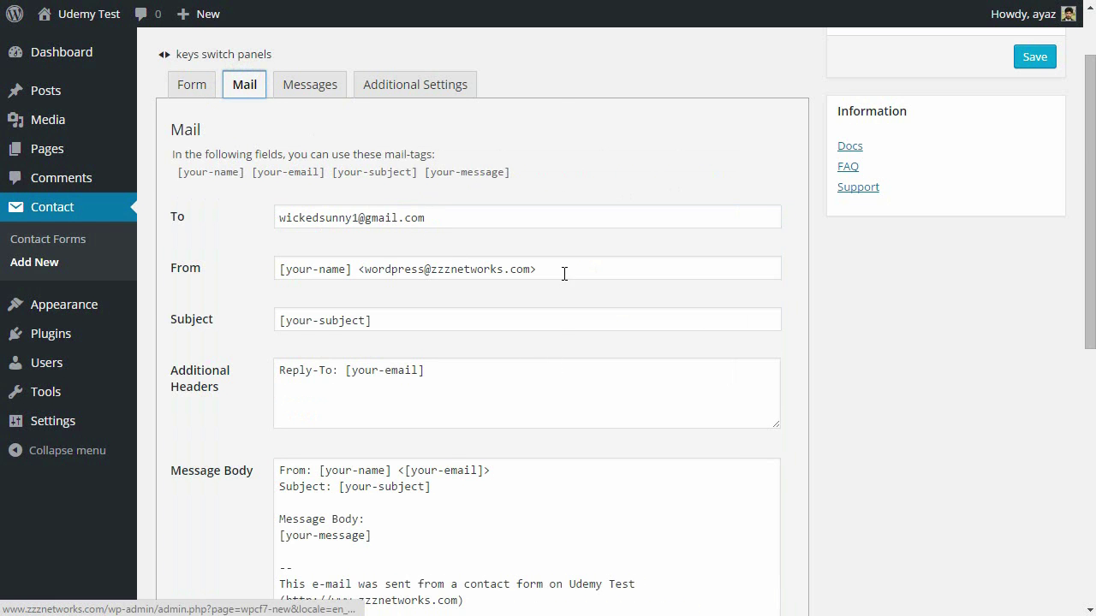
left_click_drag(562, 271, 360, 267)
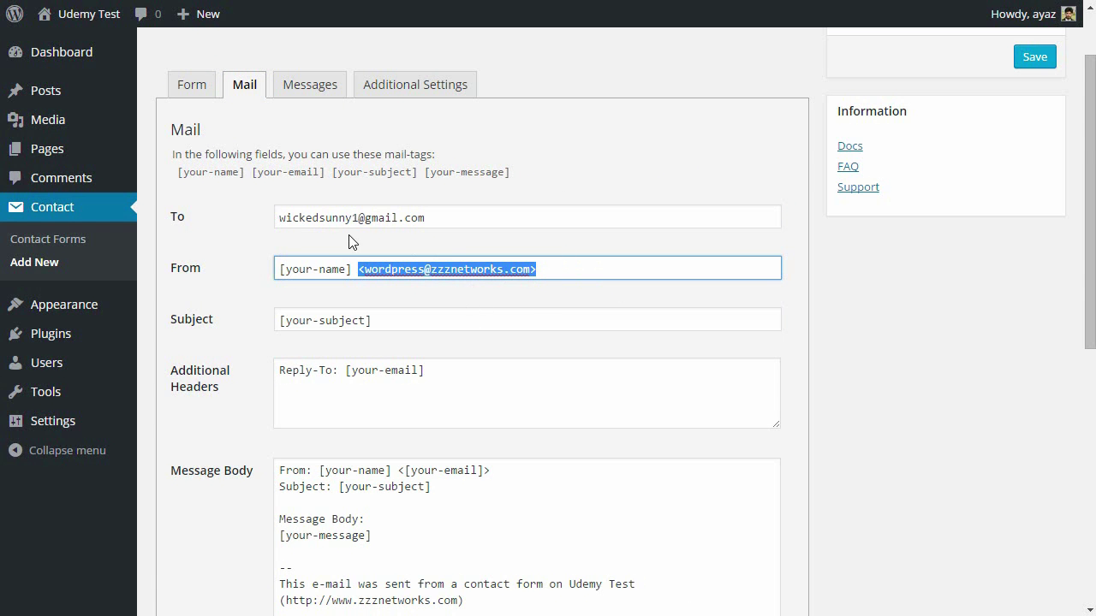
left_click(192, 85)
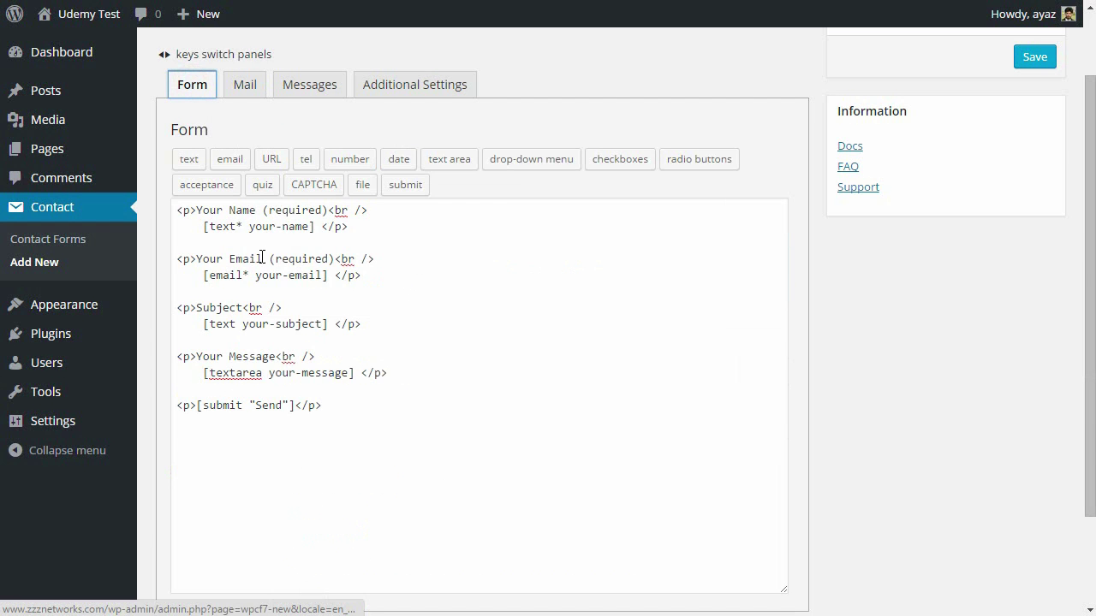
left_click_drag(255, 275, 324, 274)
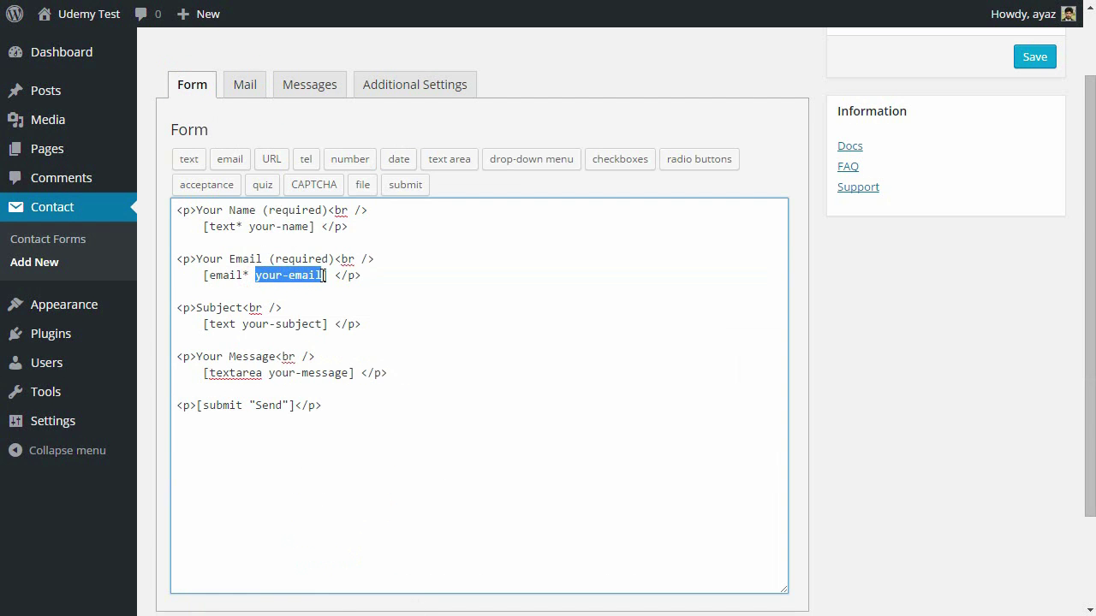
left_click(244, 83)
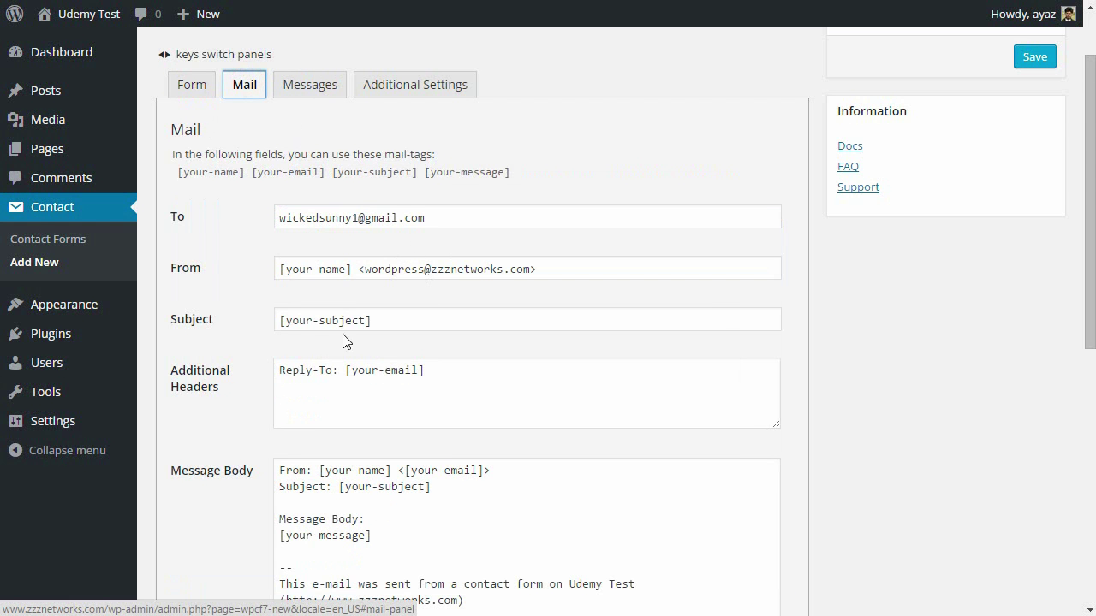
left_click(183, 84)
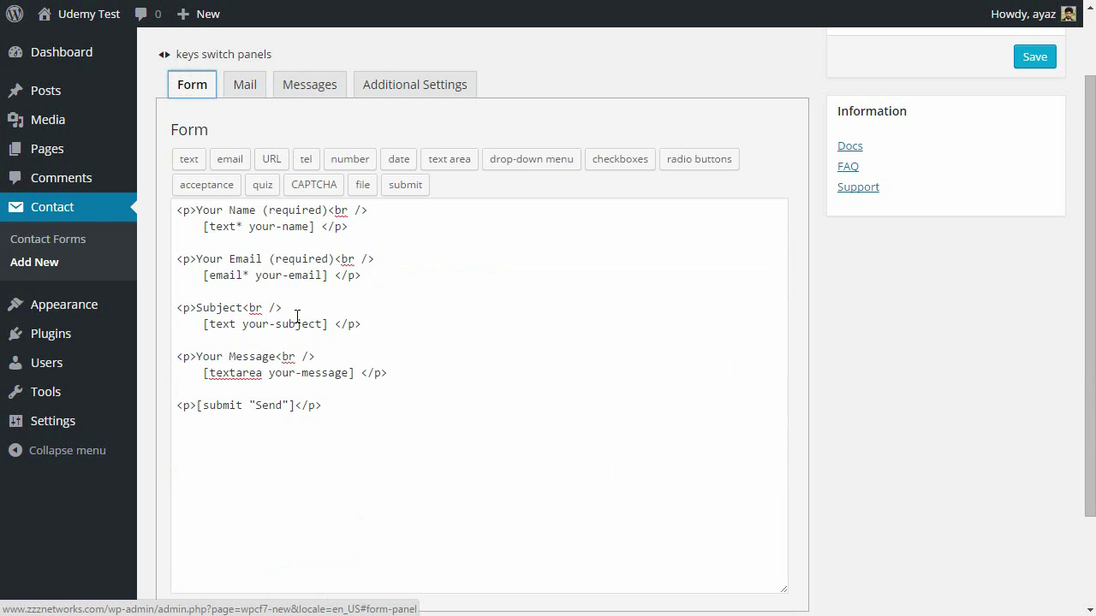
left_click_drag(244, 324, 331, 325)
left_click(248, 79)
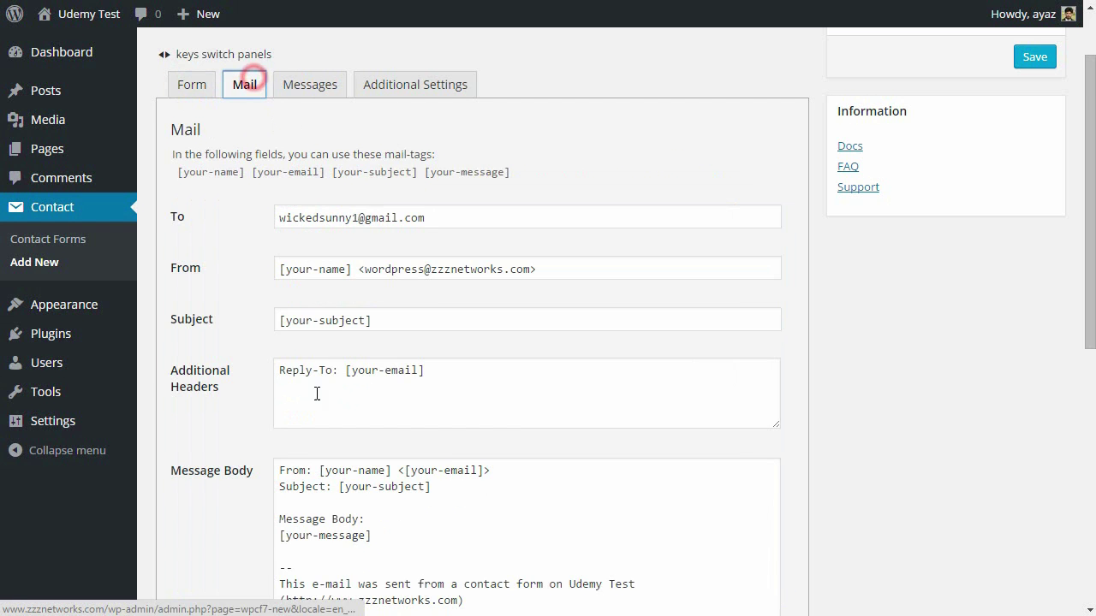
- Review the remaining mail options, the response messages and the additional settings of the contact form
scroll(518, 194, "down", 5)
scroll(484, 411, "down", 2)
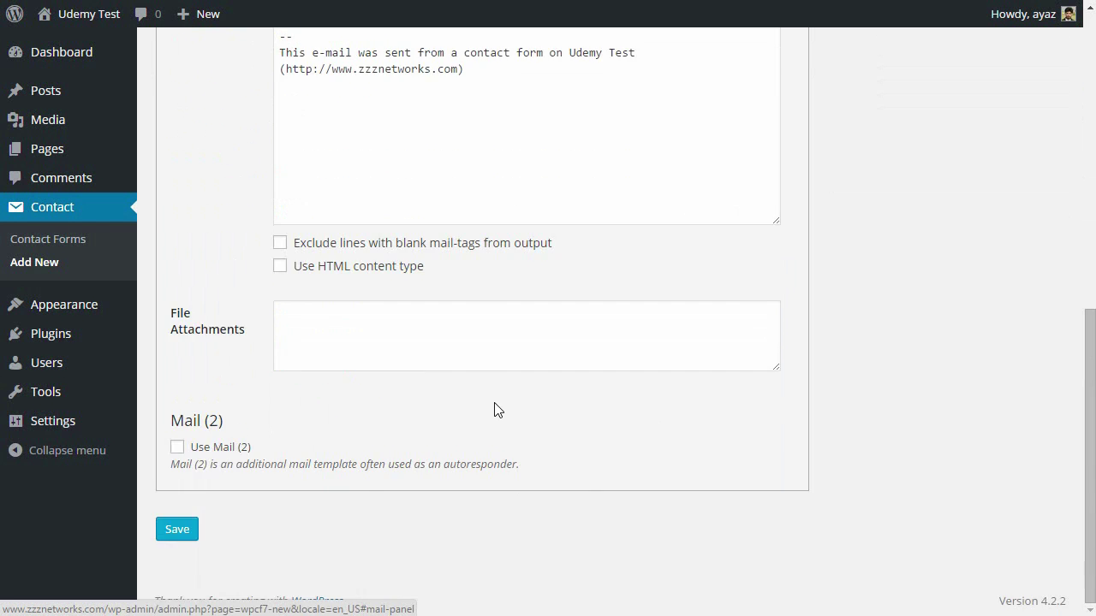
scroll(494, 402, "up", 5)
scroll(494, 403, "up", 3)
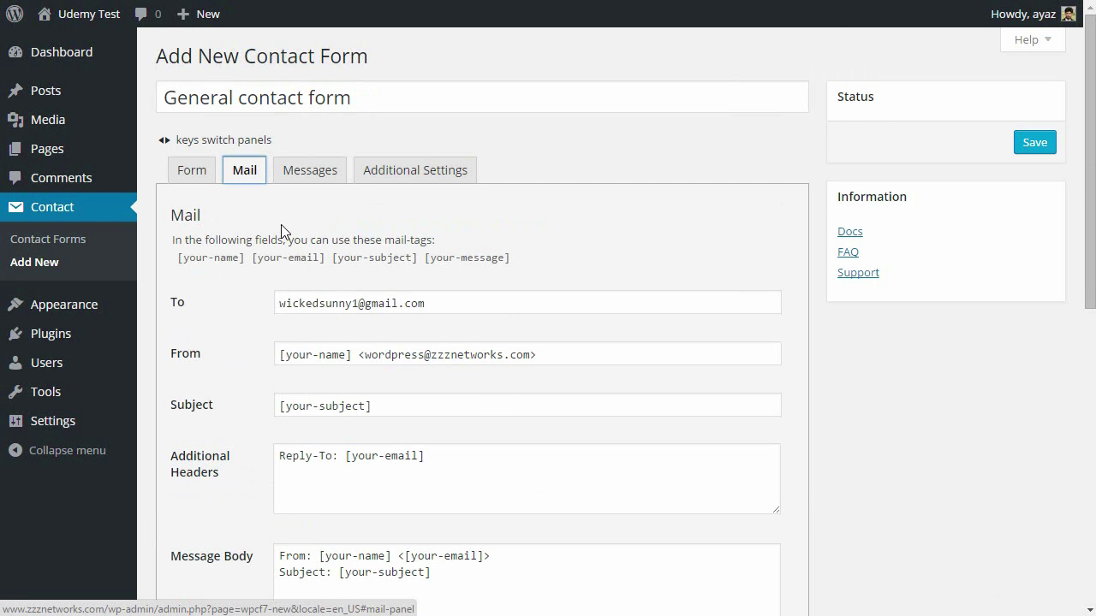
left_click(301, 175)
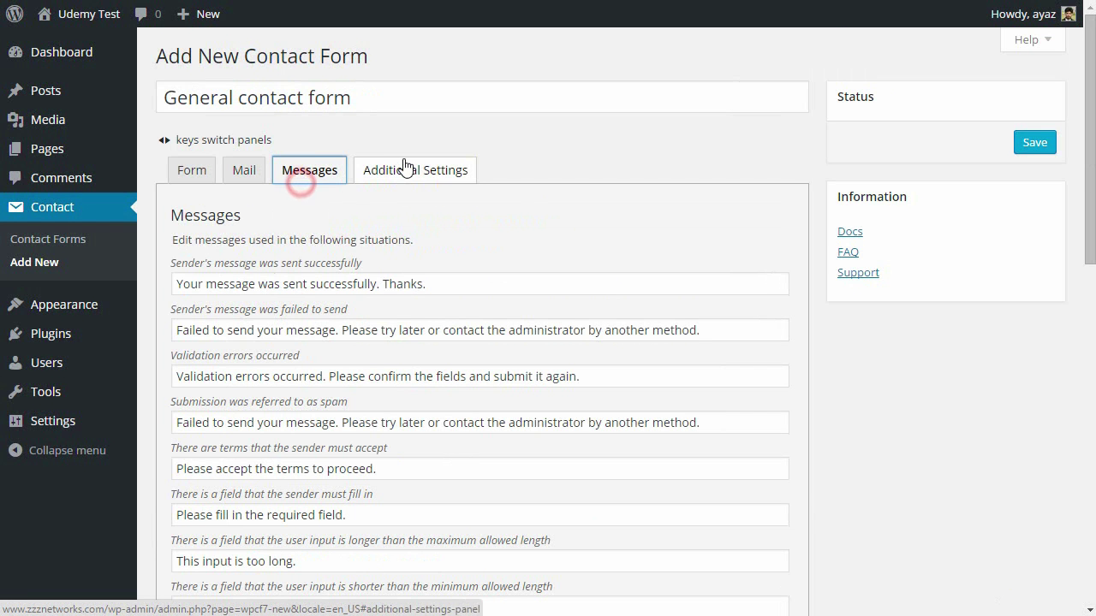
left_click(390, 175)
left_click(319, 174)
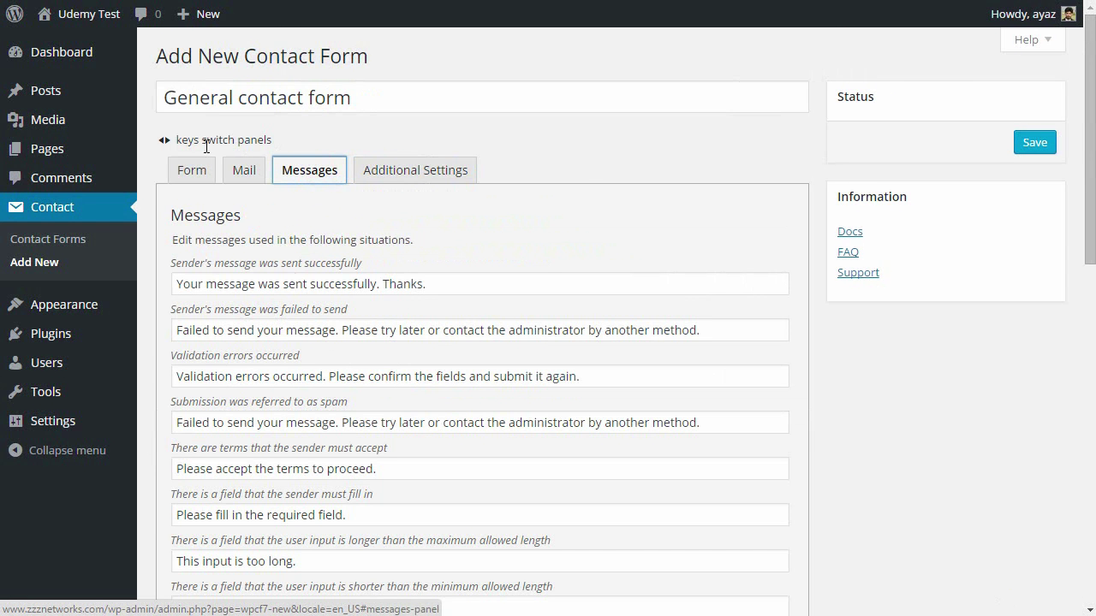
- Return to the form template, check it through, and save the new contact form
left_click(190, 177)
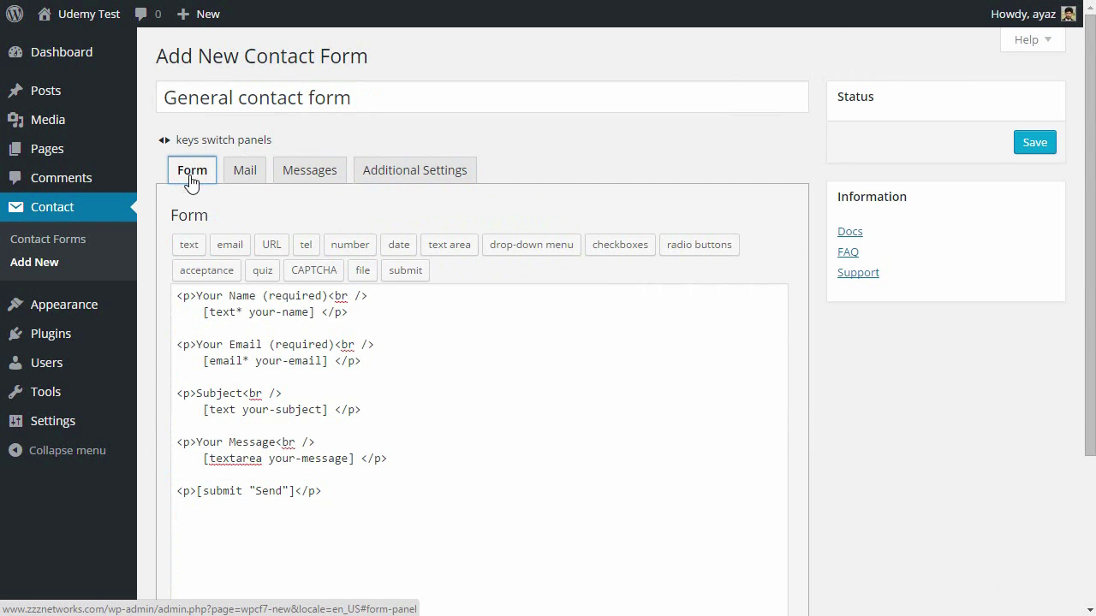
scroll(899, 418, "down", 3)
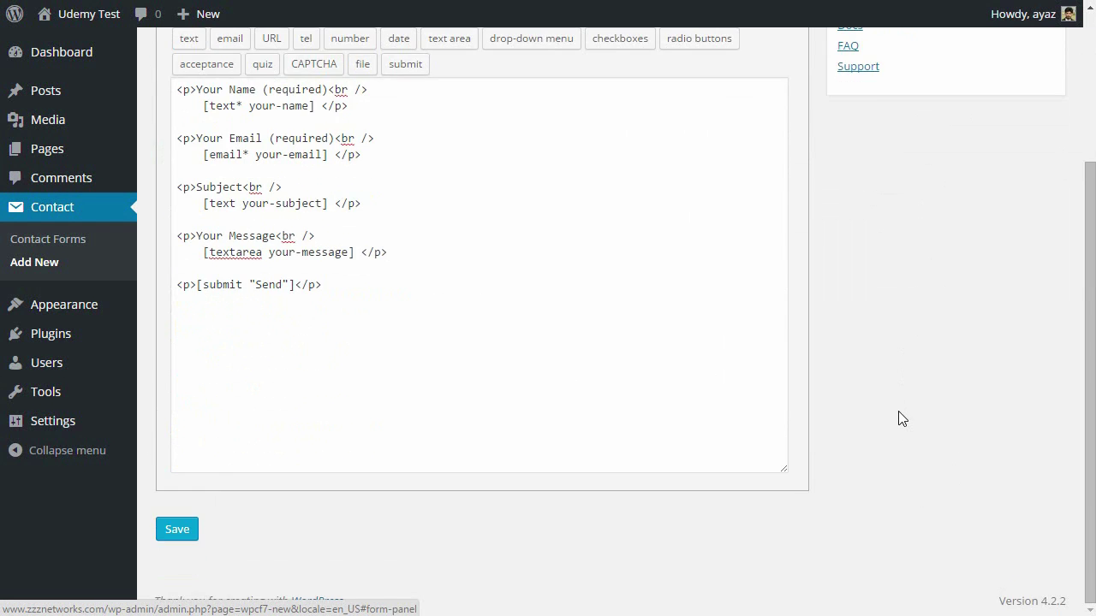
scroll(899, 418, "up", 3)
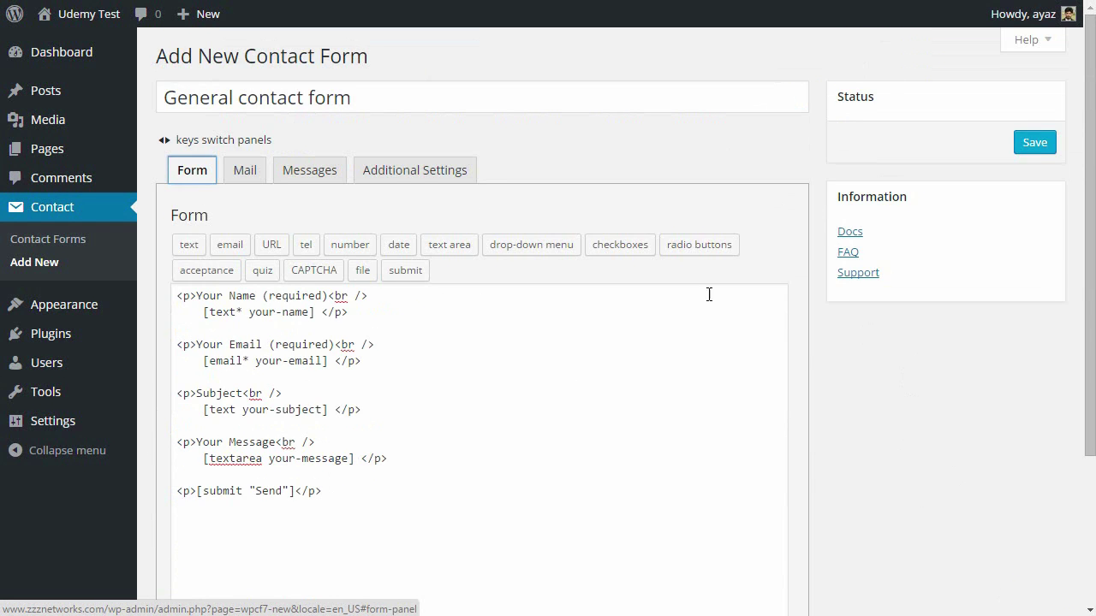
left_click(1034, 144)
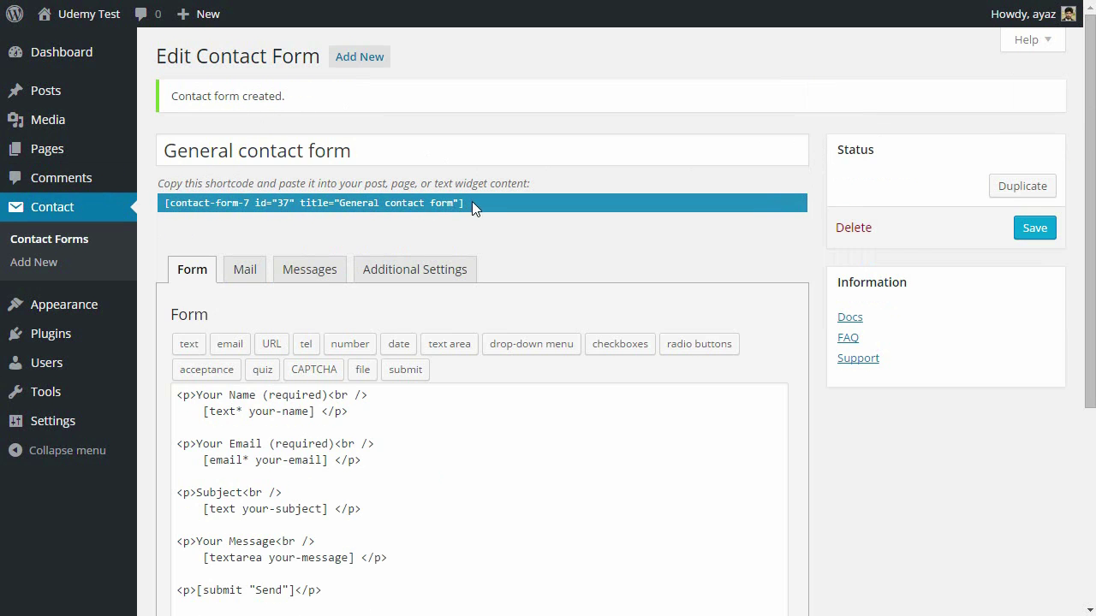
- Copy the whole shortcode of the saved General contact form
left_click_drag(482, 211, 196, 212)
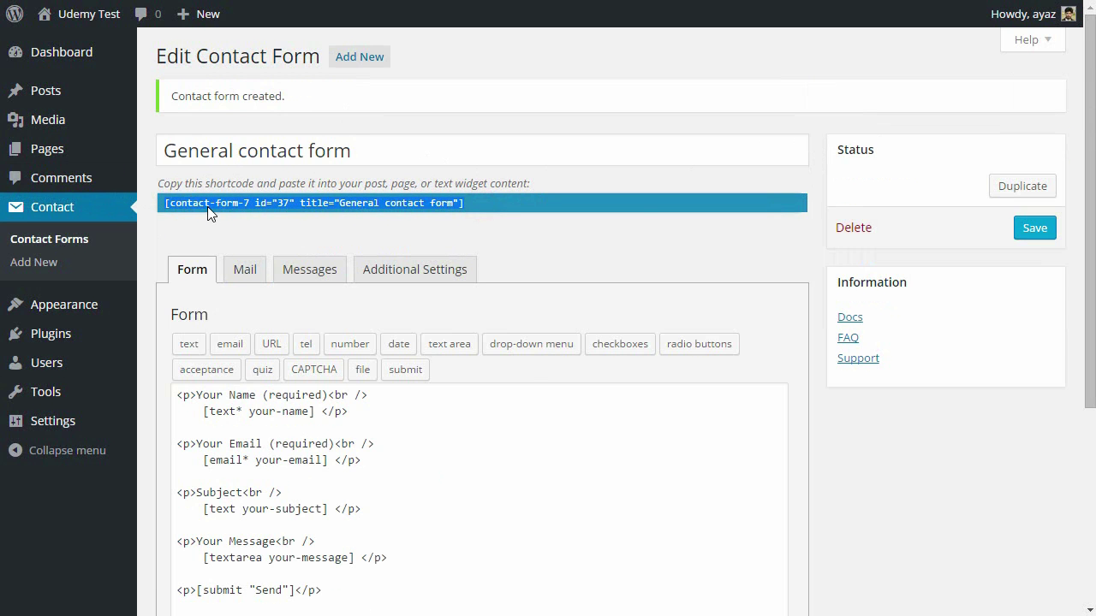
right_click(207, 206)
left_click(225, 215)
- Add a new page titled "Contact" and paste the contact form shortcode into its content
mouse_move(57, 155)
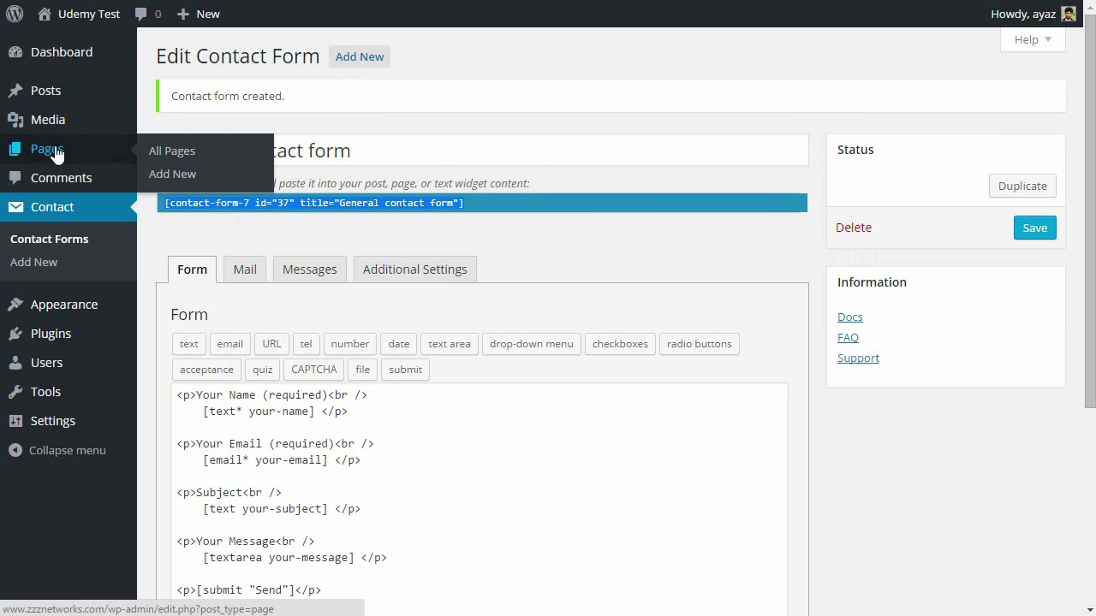
left_click(148, 154)
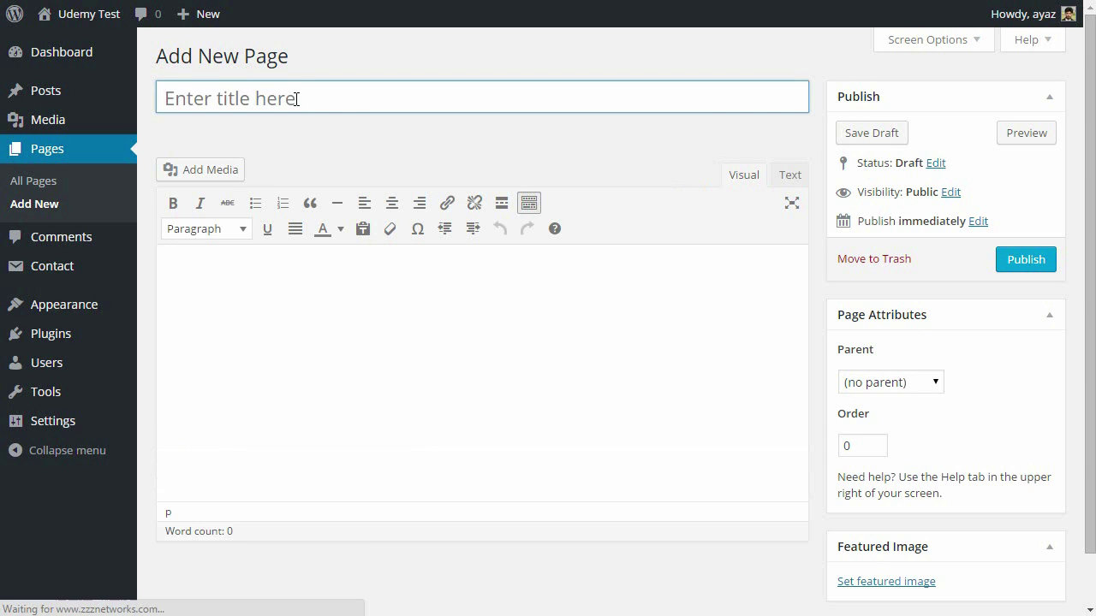
left_click(296, 98)
type("Contact")
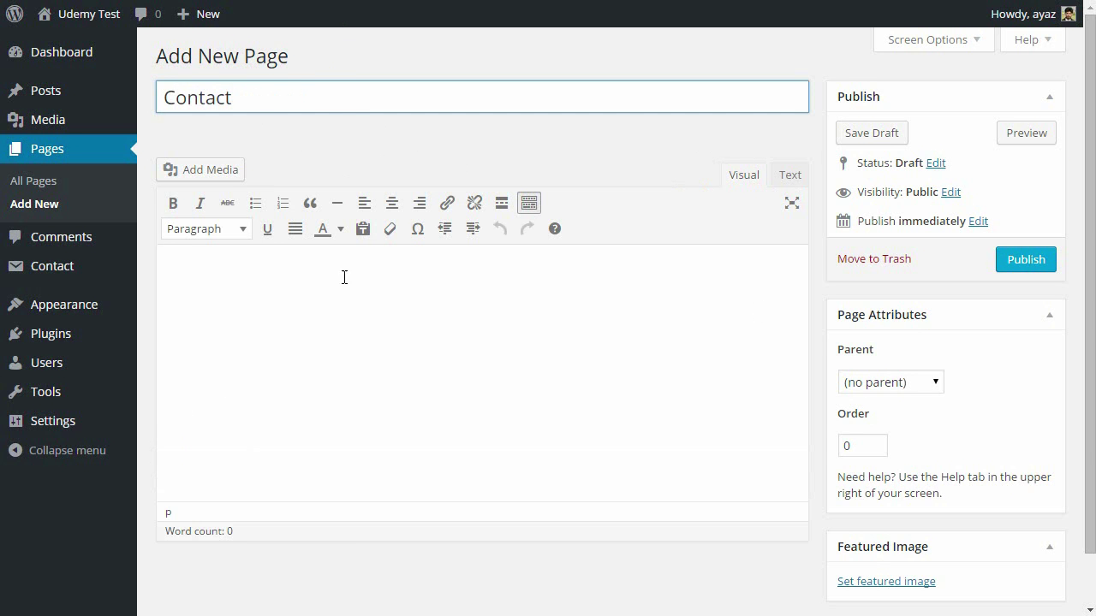
left_click(335, 450)
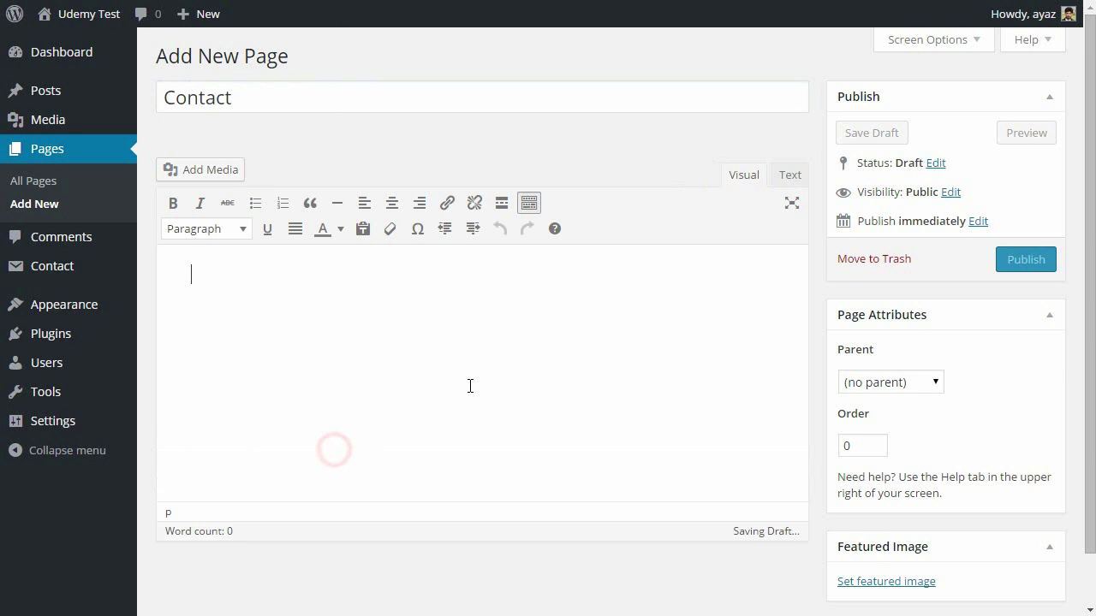
key("ctrl+v")
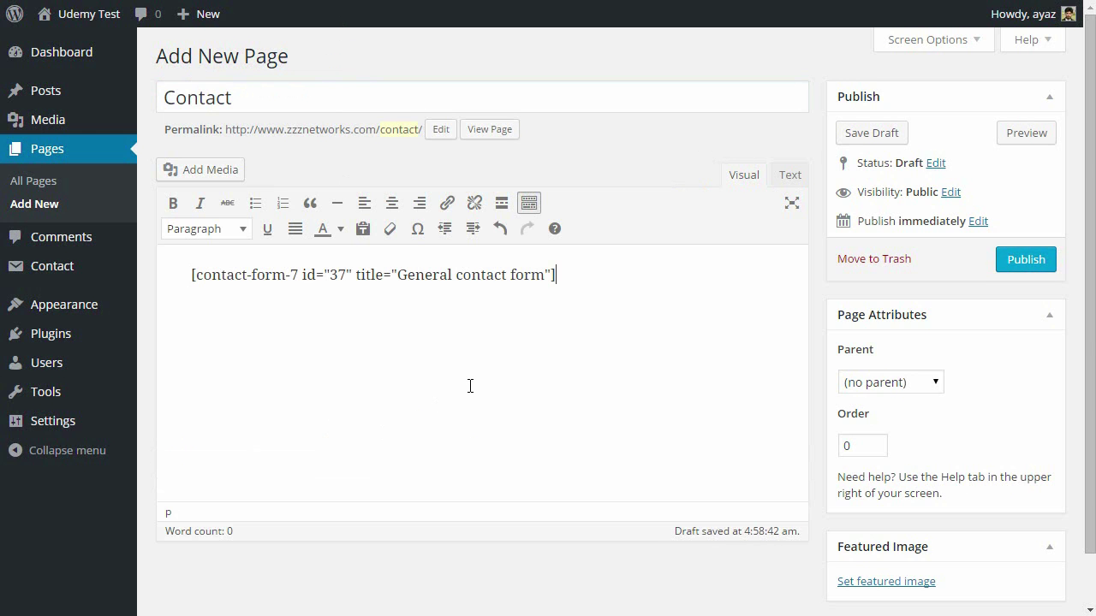
- Publish the Contact page and open the published page in a new browser tab
left_click(188, 277)
left_click(1002, 261)
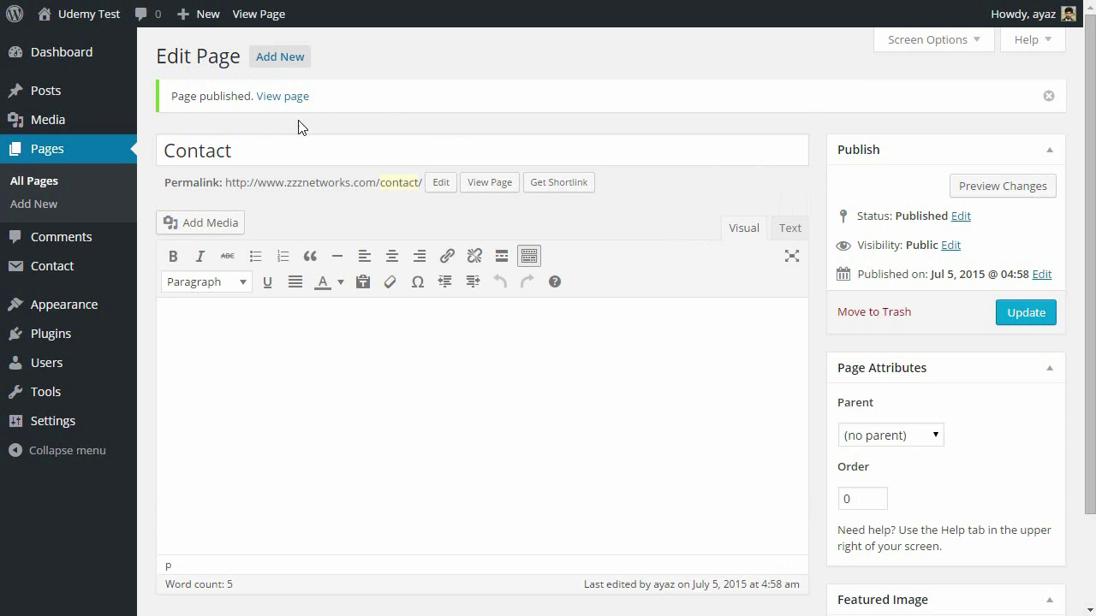
right_click(286, 99)
left_click(298, 110)
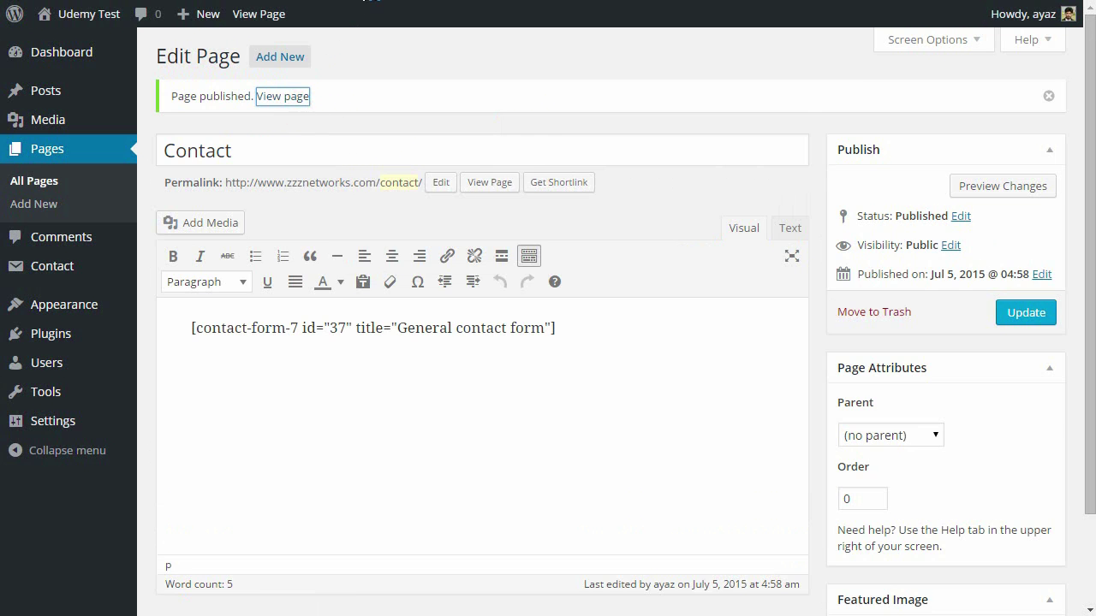
left_click(363, 0)
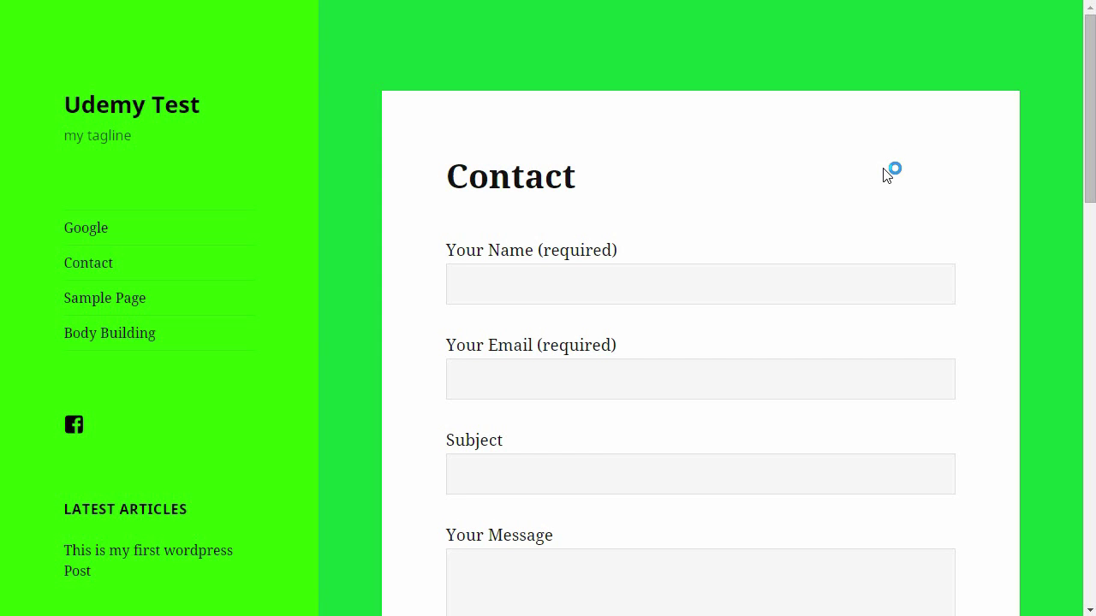
- Look over the published contact form and try its name, email, subject and message fields
scroll(432, 107, "down", 1)
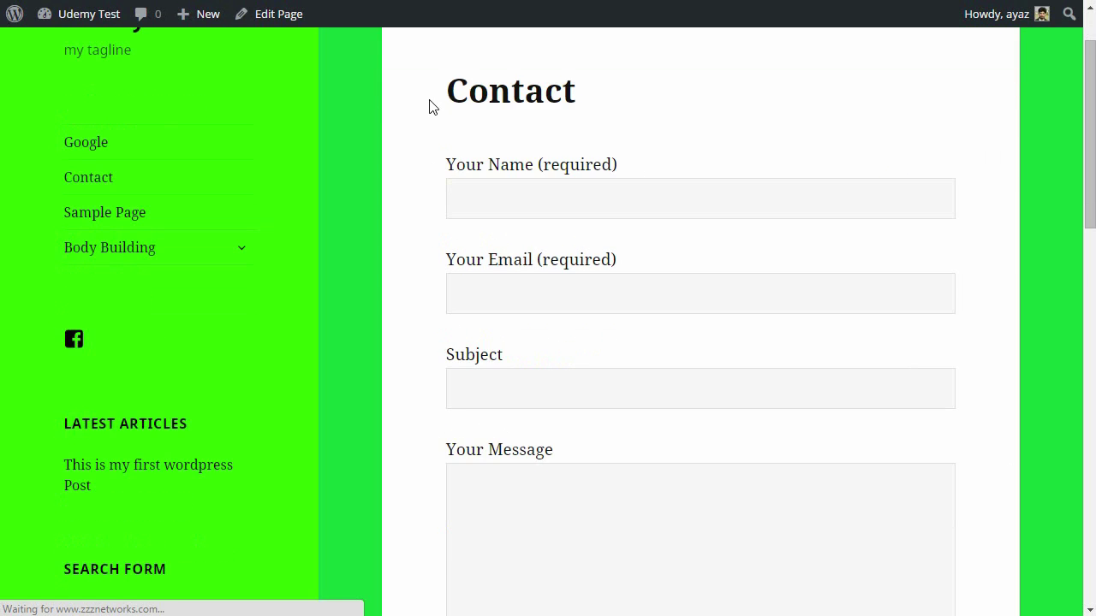
scroll(651, 122, "down", 2)
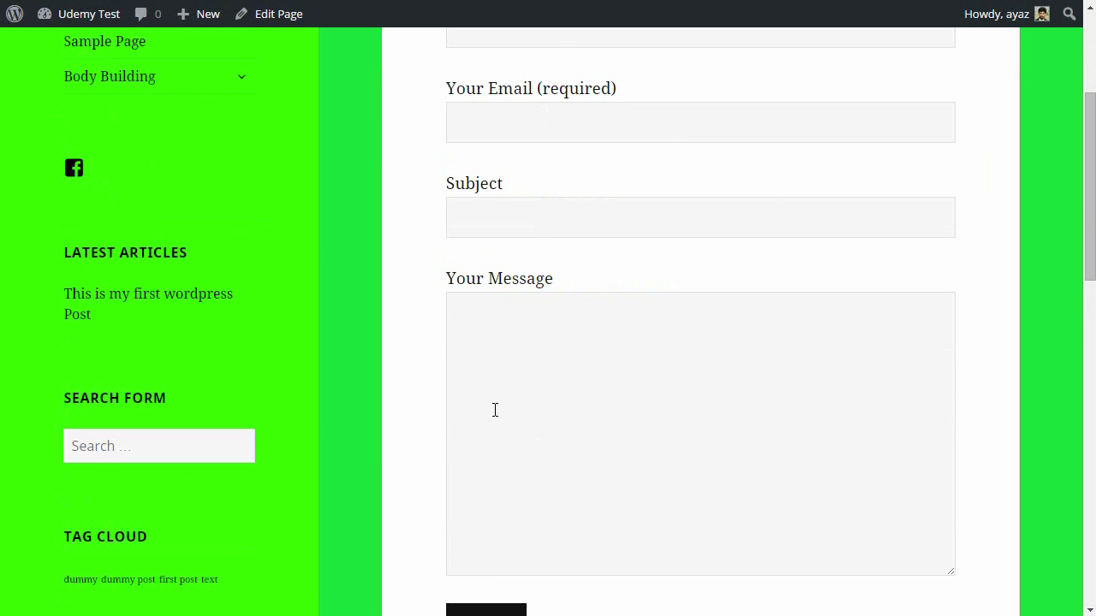
scroll(514, 415, "down", 2)
scroll(699, 448, "up", 5)
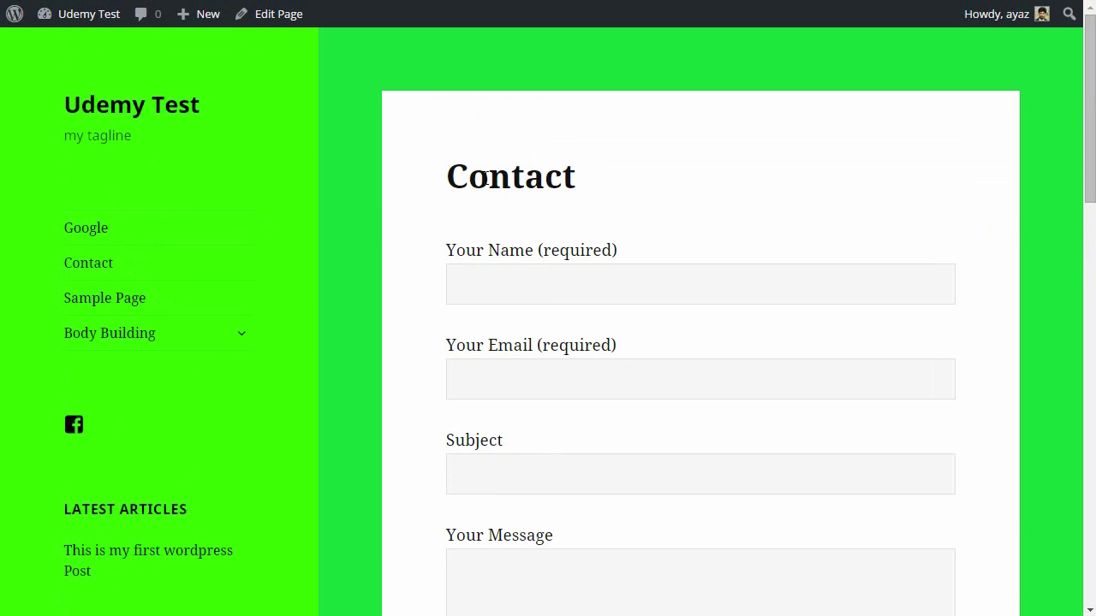
scroll(600, 203, "down", 2)
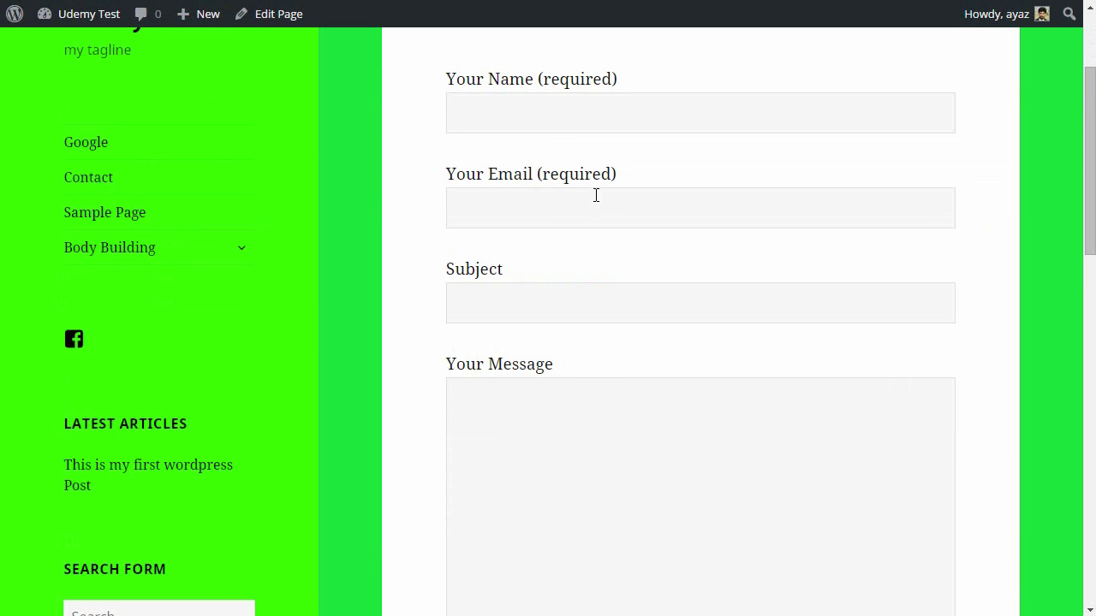
left_click(538, 115)
left_click(521, 208)
left_click(516, 323)
left_click(516, 480)
left_click(543, 280)
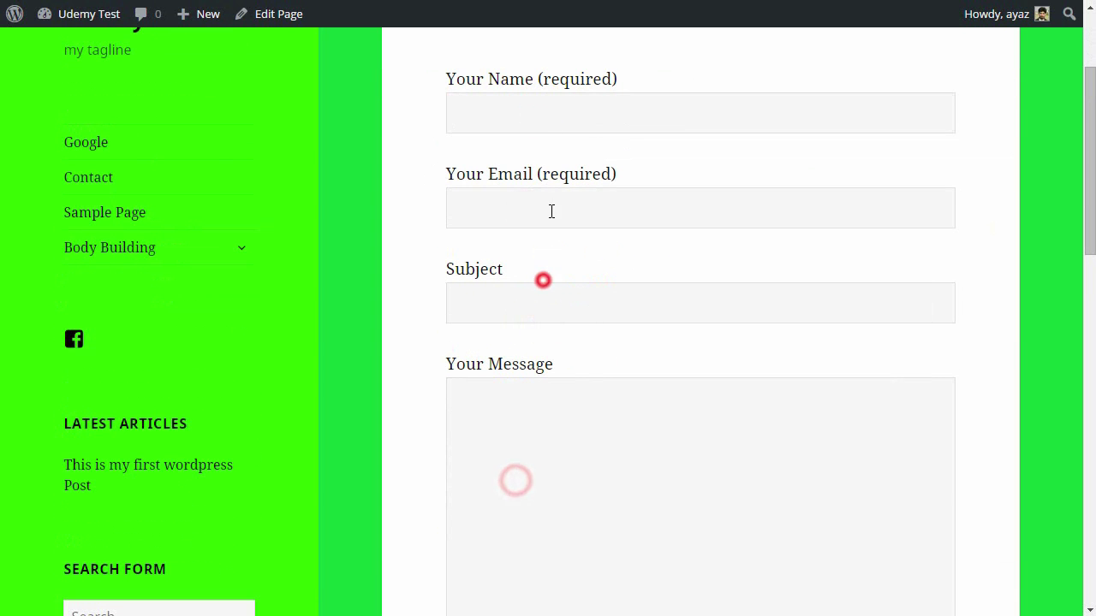
left_click(552, 194)
left_click(567, 88)
left_click(540, 125)
left_click(541, 305)
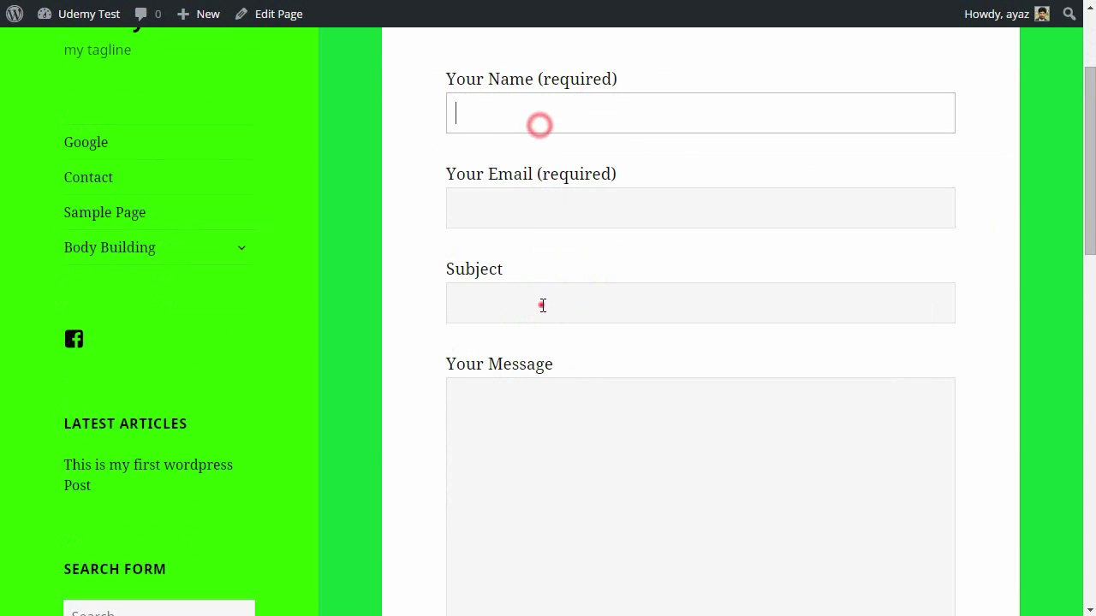
left_click(615, 454)
- Check the rest of the Contact page down to the comment section, and return to the page editor
scroll(690, 377, "down", 10)
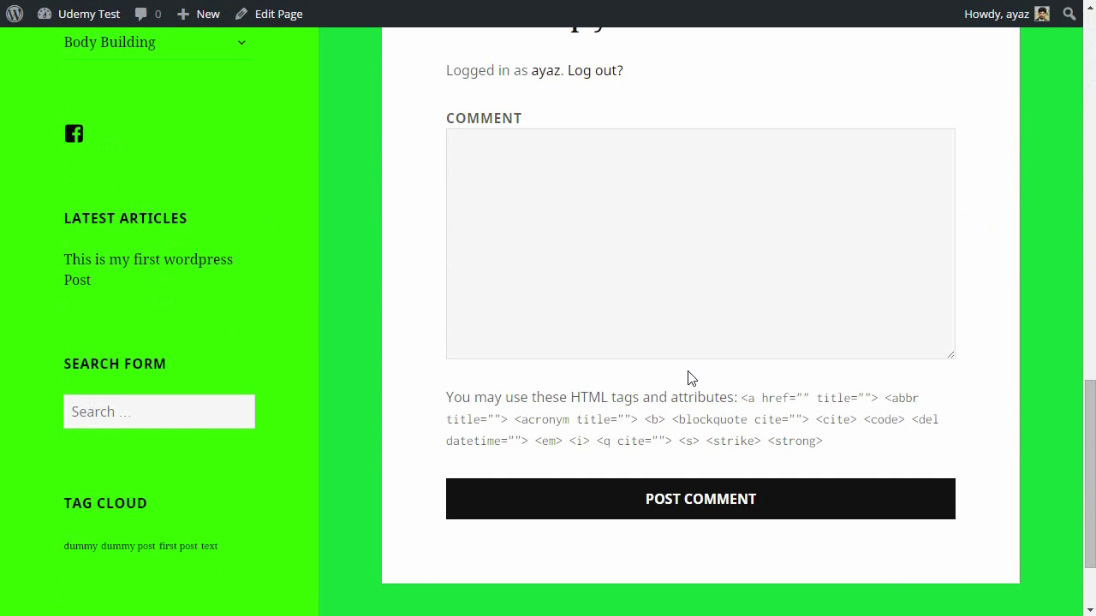
scroll(676, 369, "up", 10)
left_click(441, 0)
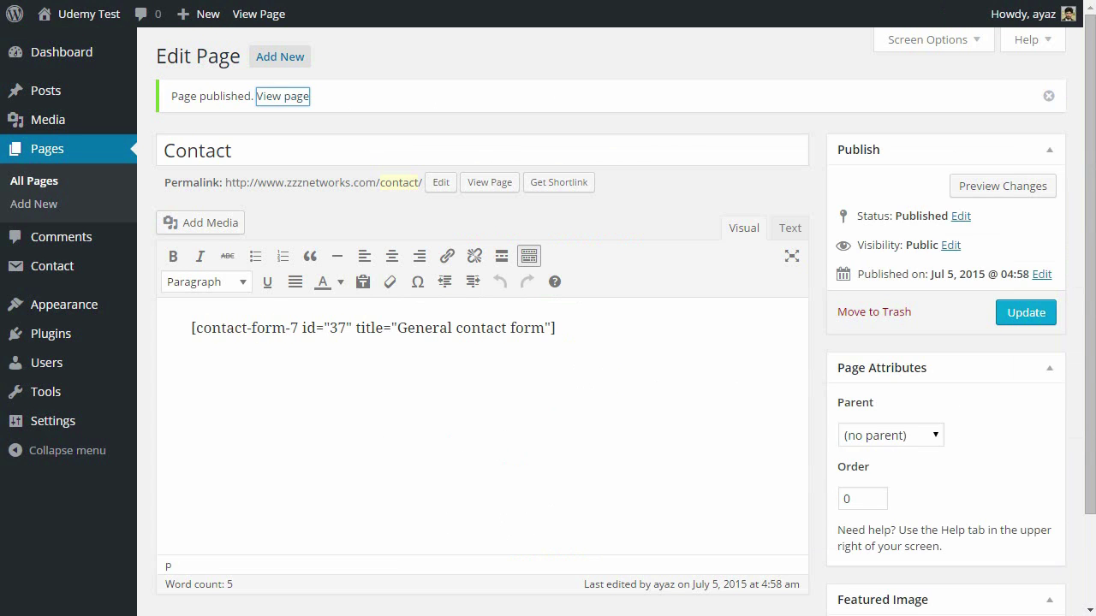